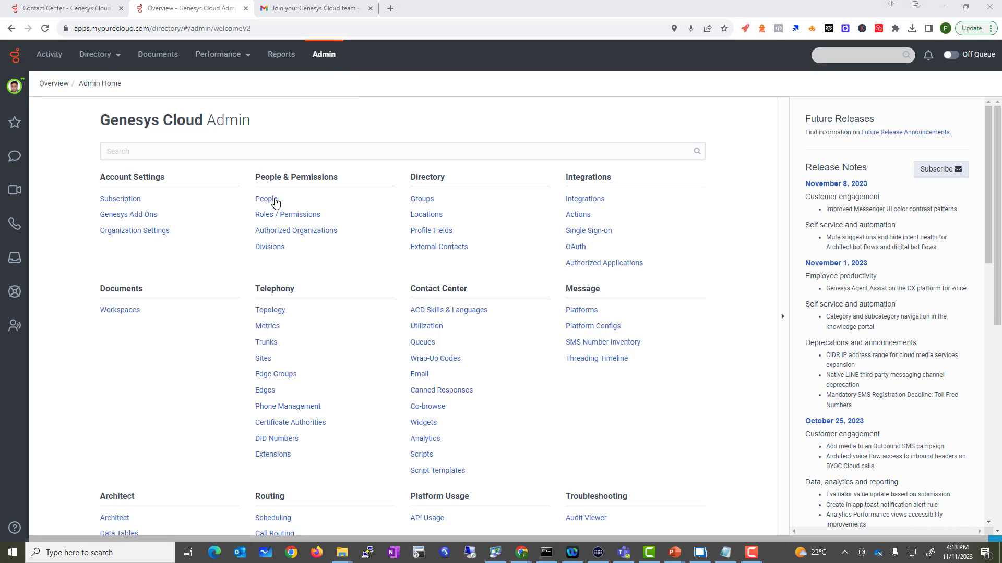
Step: Create a new role under Roles / Permissions and name it VBC Group Administrator
left_click(291, 219)
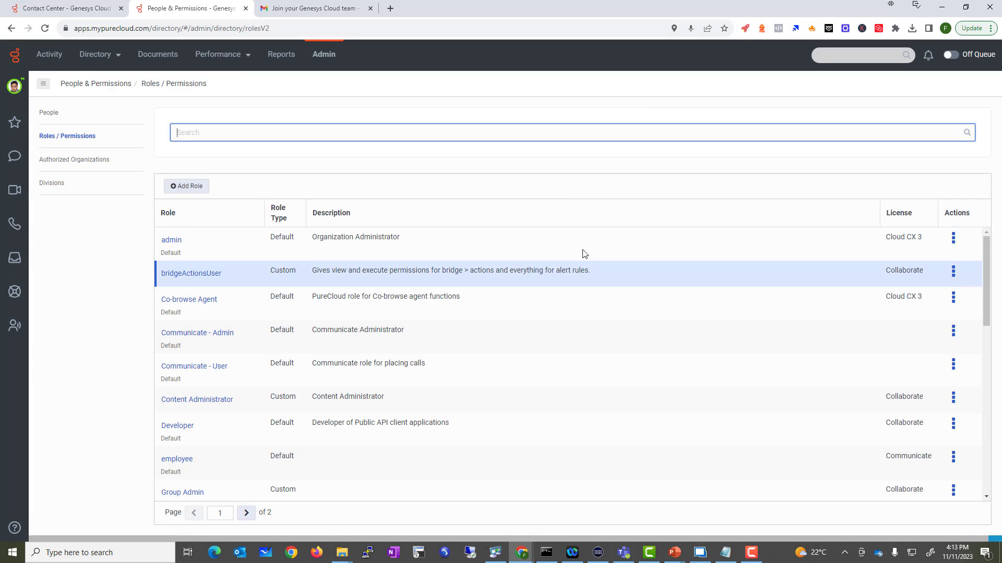
left_click(184, 188)
left_click(221, 165)
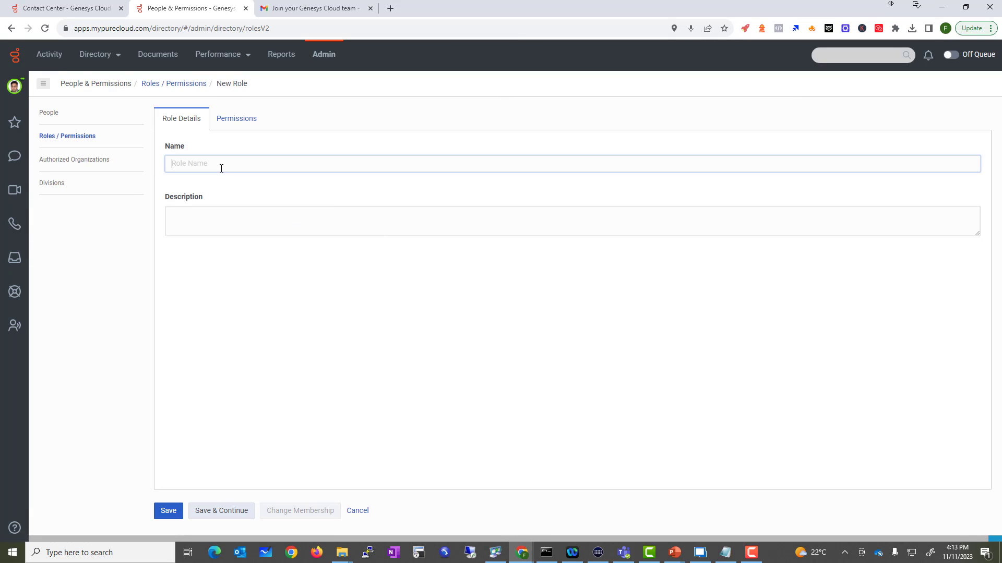
type("VBC Groupd Admi")
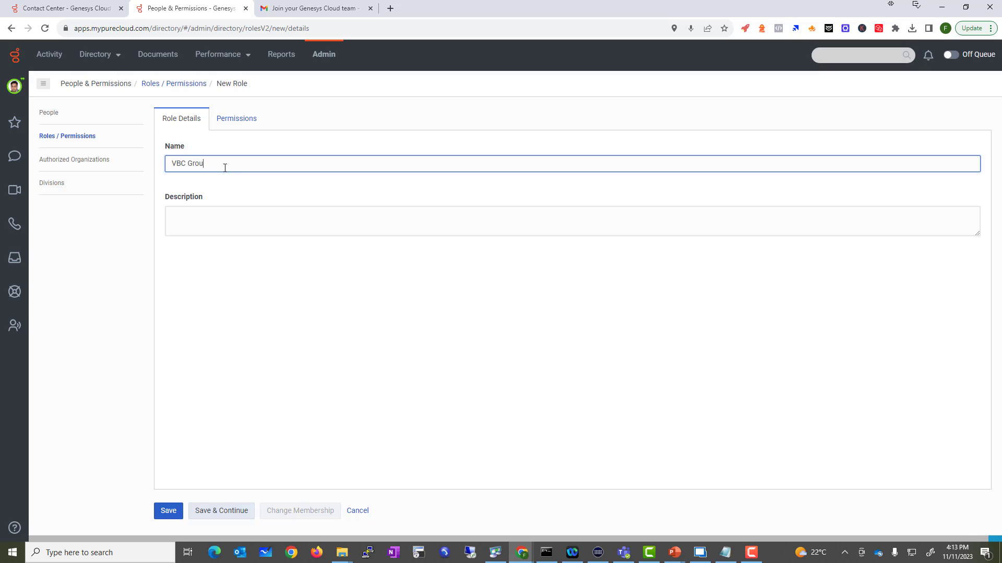
key("BackSpace")
key("BackSpace")
key("BackSpace")
key("BackSpace")
key("BackSpace")
key("BackSpace")
type("Administrato")
Step: Enter "VoiceBootcamp's group administration role" as the role's description
left_click(246, 218)
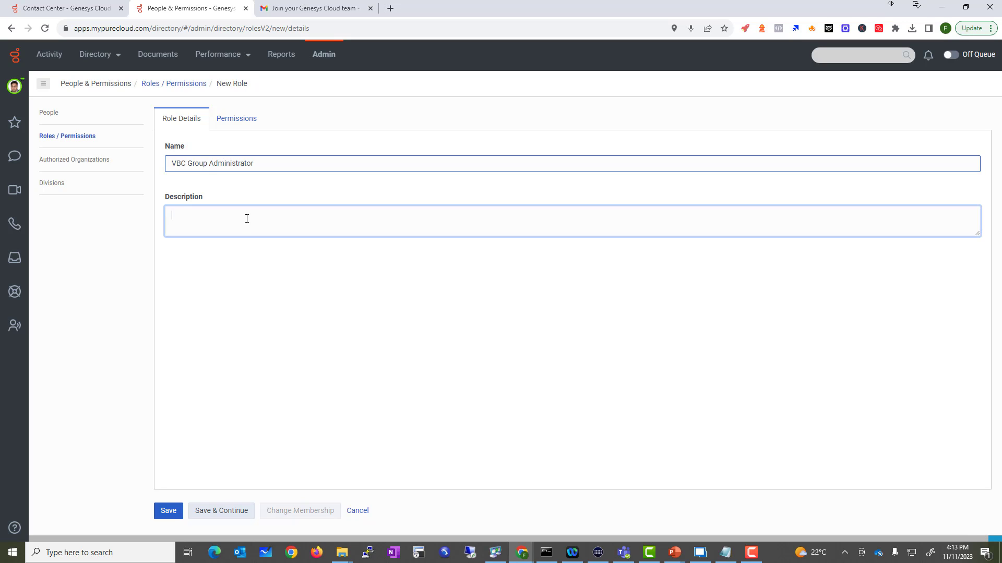
type("VoiceBoo")
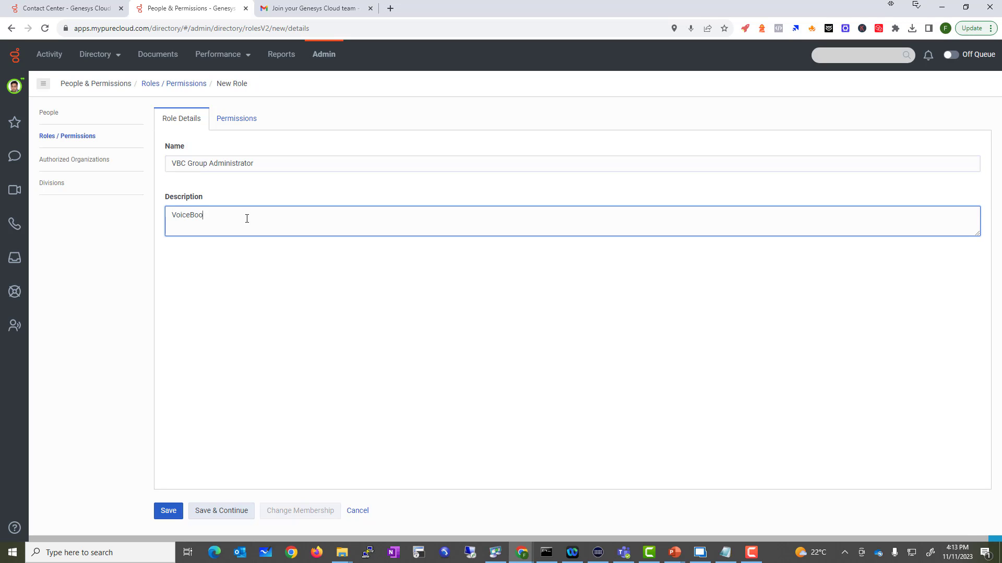
type("tcamp's group administration role")
Step: Filter the permissions for General Group, assign General > Group Administration to the role, and save it
left_click(224, 125)
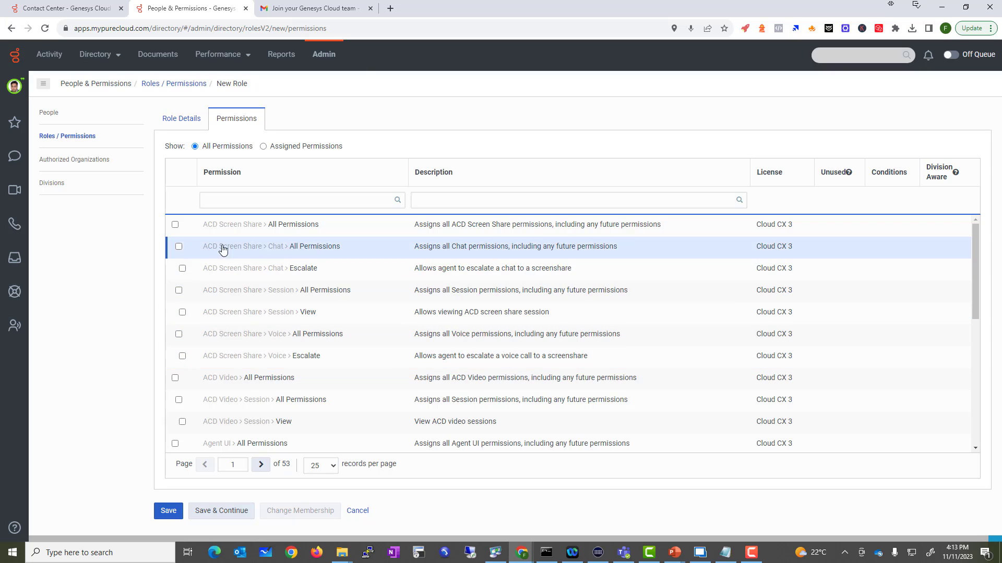
left_click(213, 203)
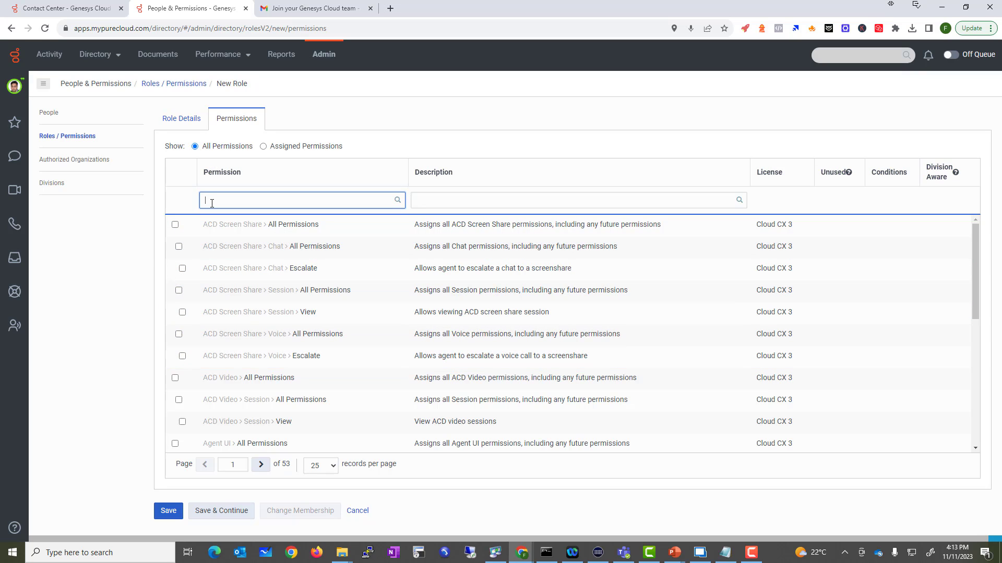
type("group")
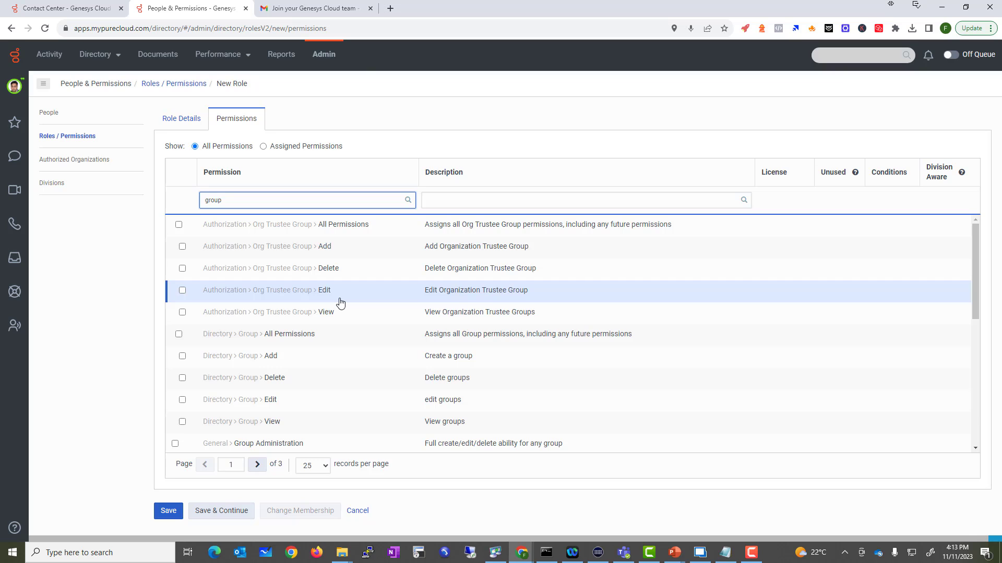
key("BackSpace")
key("BackSpace")
key("BackSpace")
key("BackSpace")
key("BackSpace")
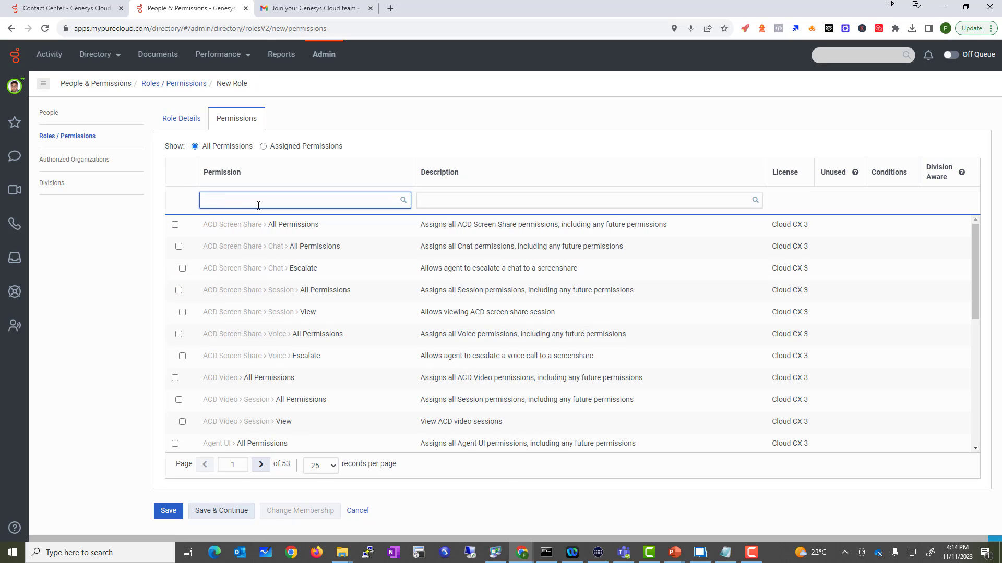
type("General Group")
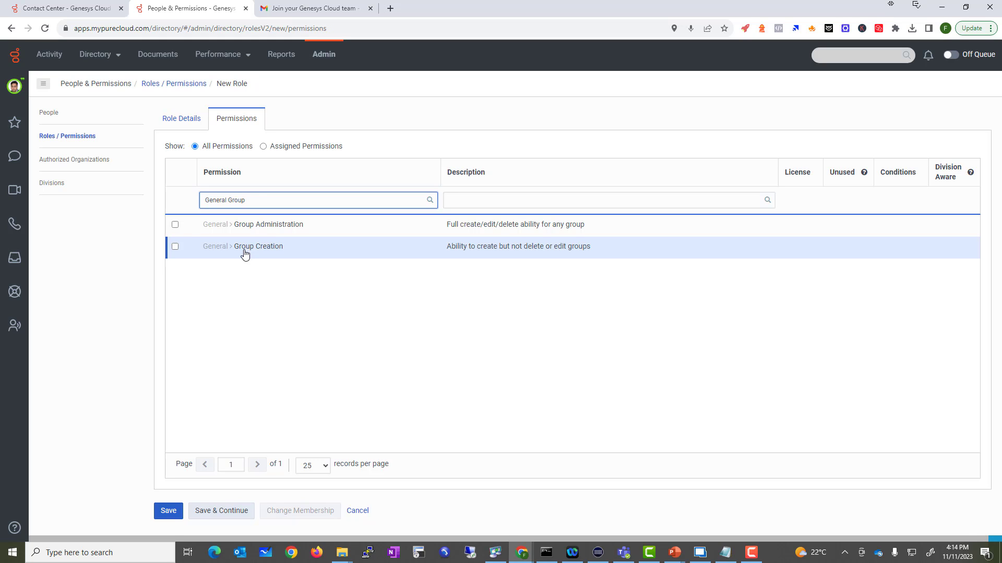
left_click(175, 225)
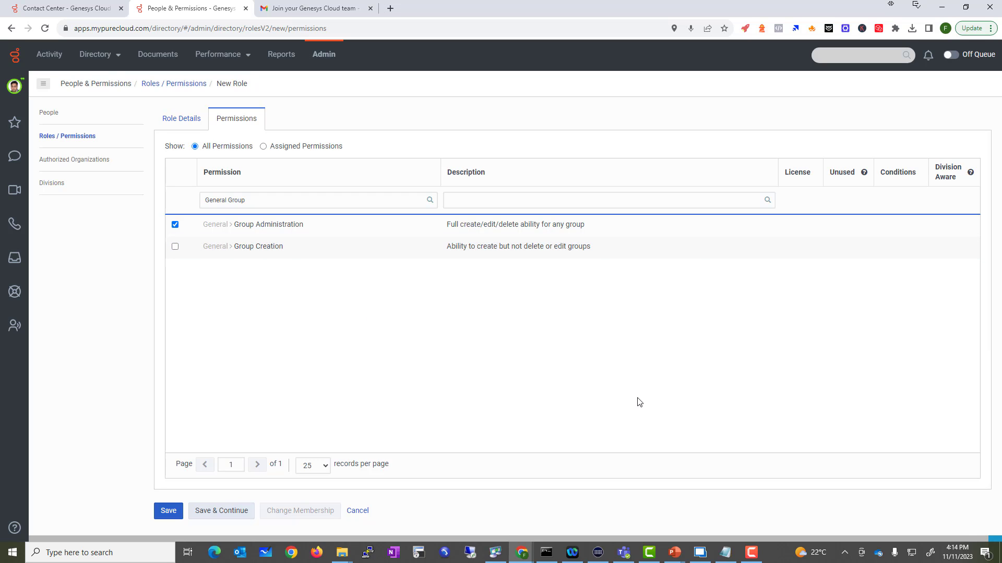
left_click(152, 511)
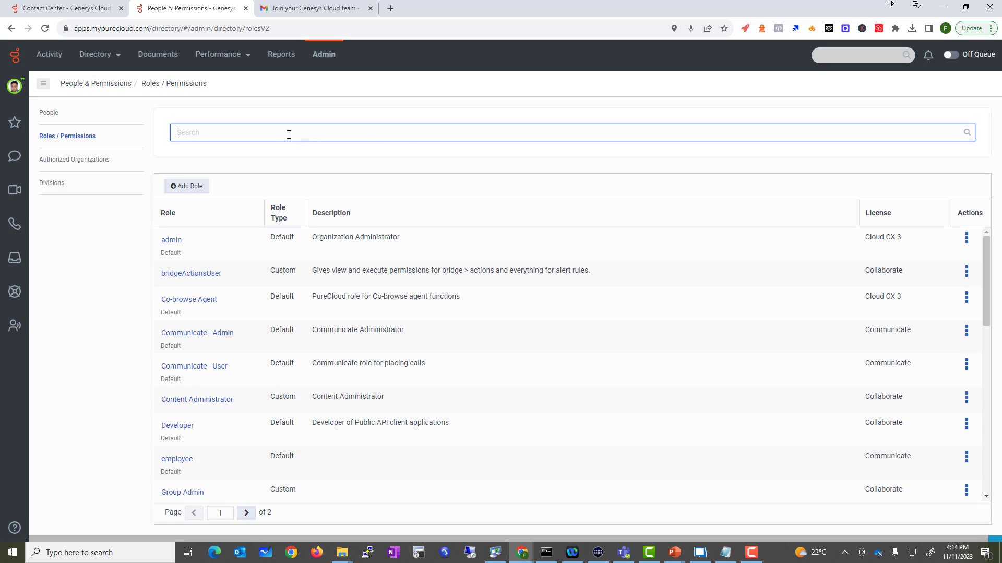
Step: Find and open the VBC role, and in its membership select the person whose name includes a middle initial
type("VBC")
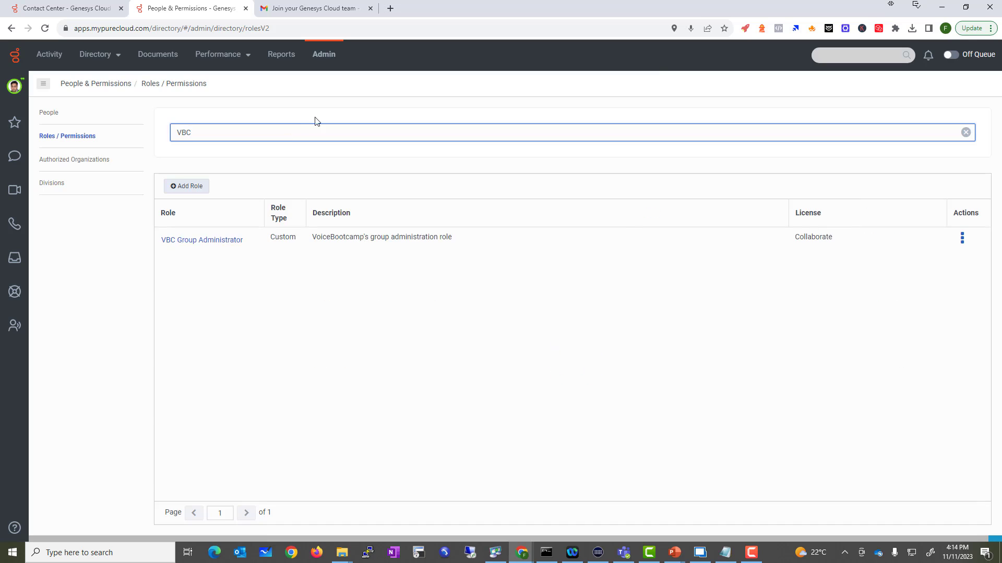
left_click(202, 245)
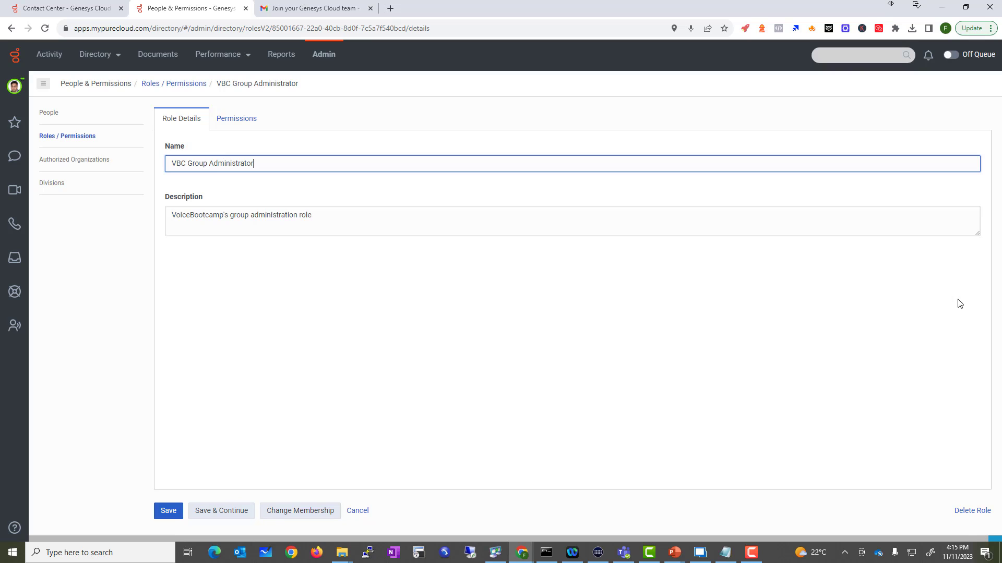
left_click(278, 514)
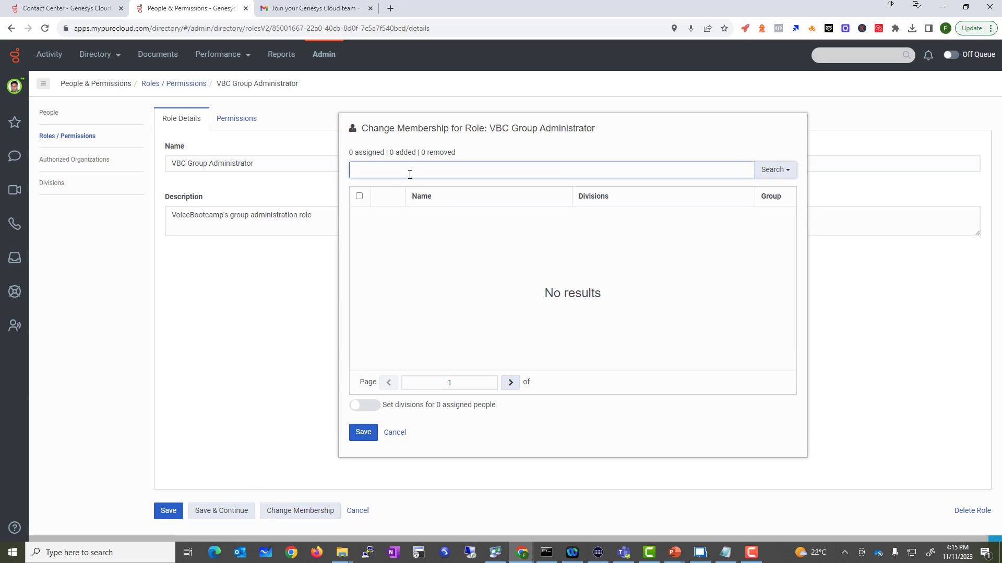
type("Faisal")
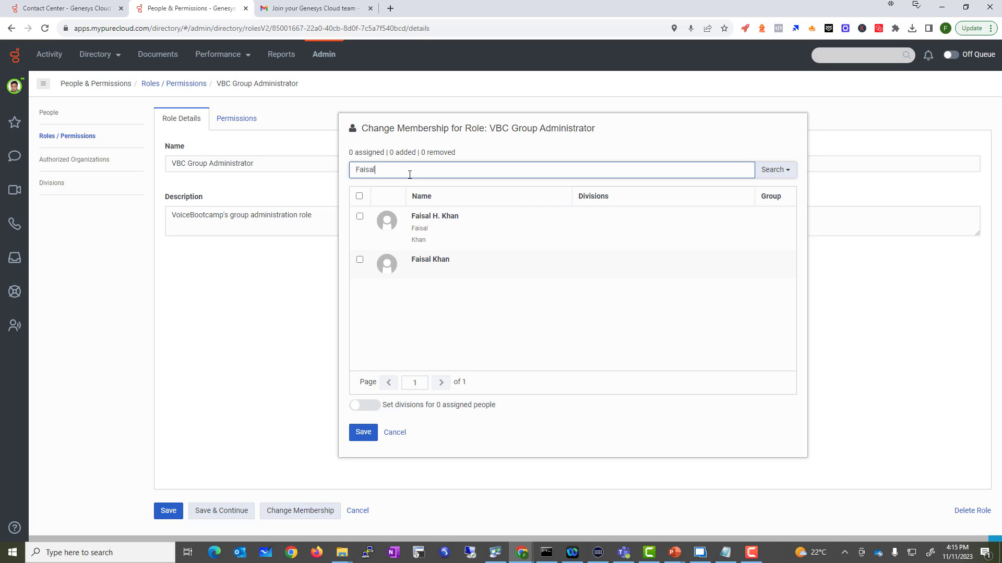
left_click(430, 239)
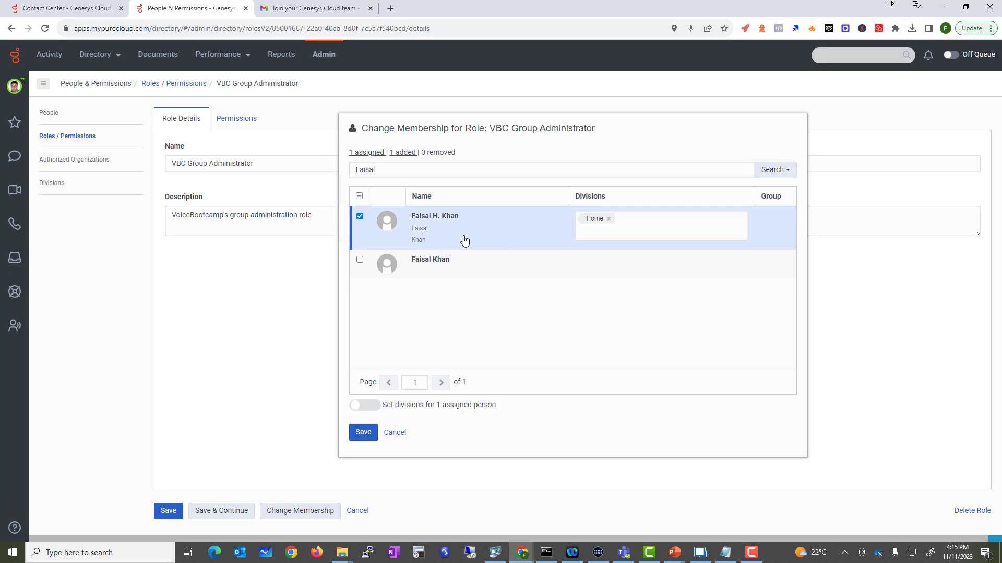
Step: Search for VBCPOD, add Admin POD1 and VBC POD Gmail to the role's membership, and save it
double_click(392, 172)
type("VBCPOD")
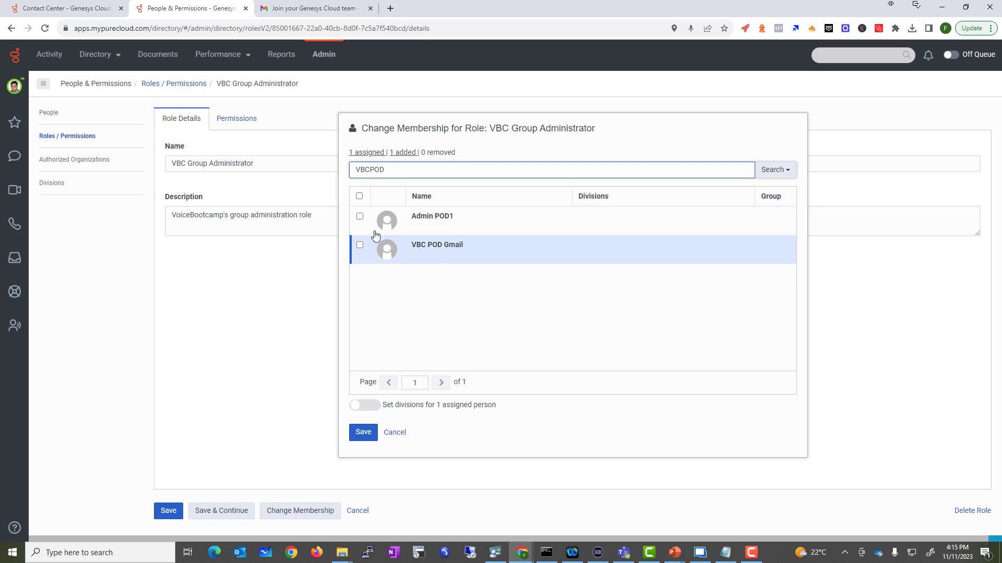
left_click(359, 216)
left_click(359, 259)
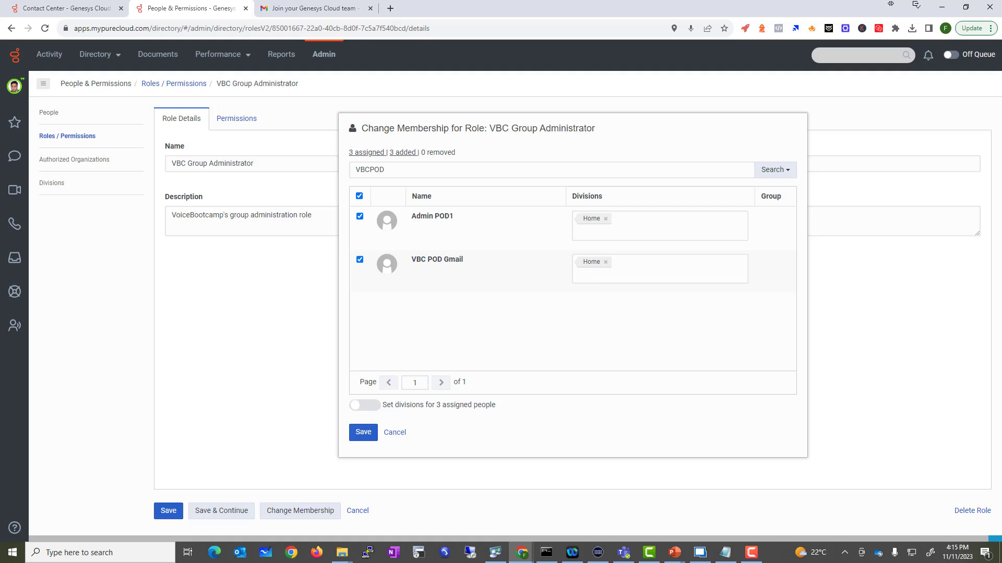
left_click(364, 436)
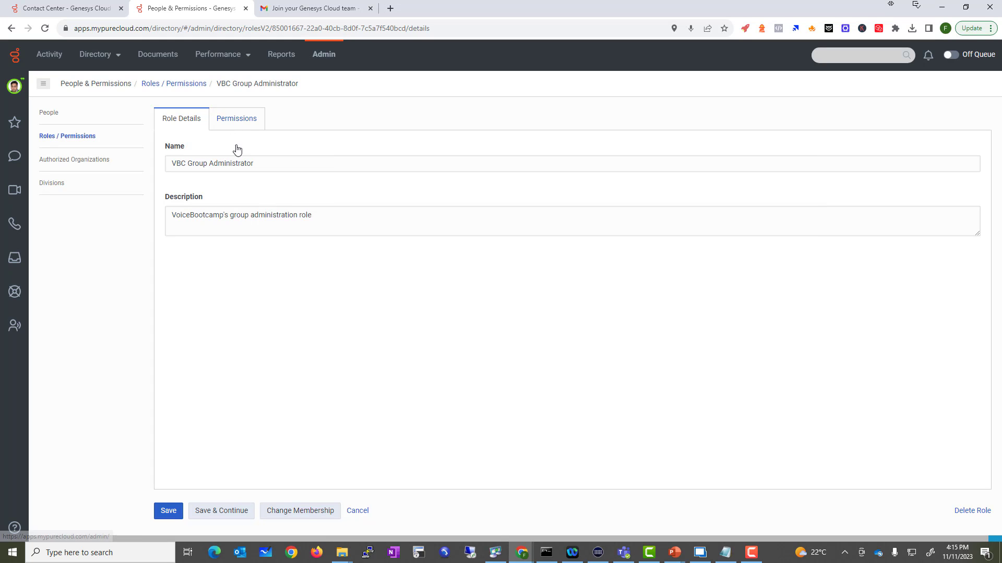
Step: Set the Home division for all assigned people in the role's membership and save the change
left_click(302, 511)
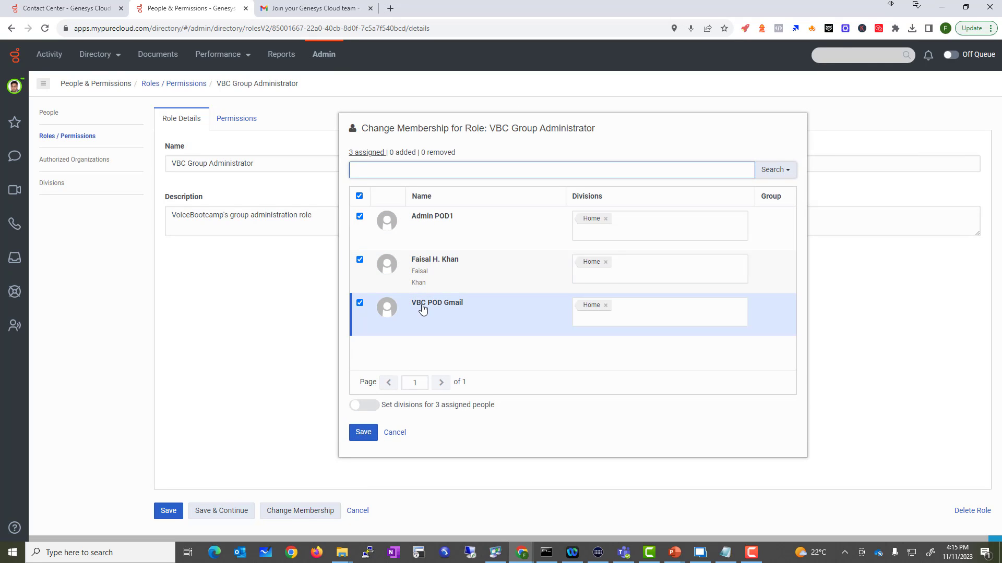
left_click(365, 406)
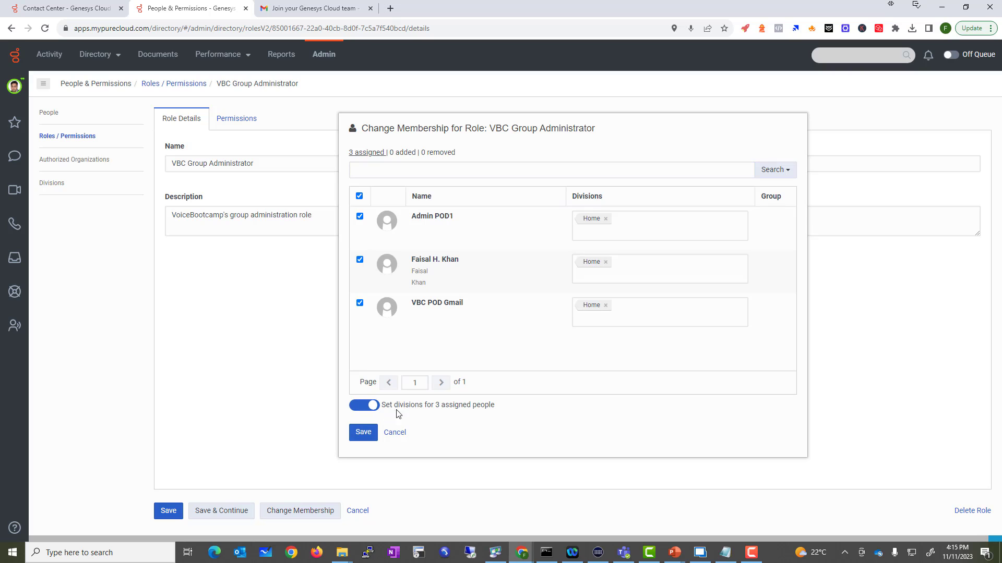
left_click(407, 423)
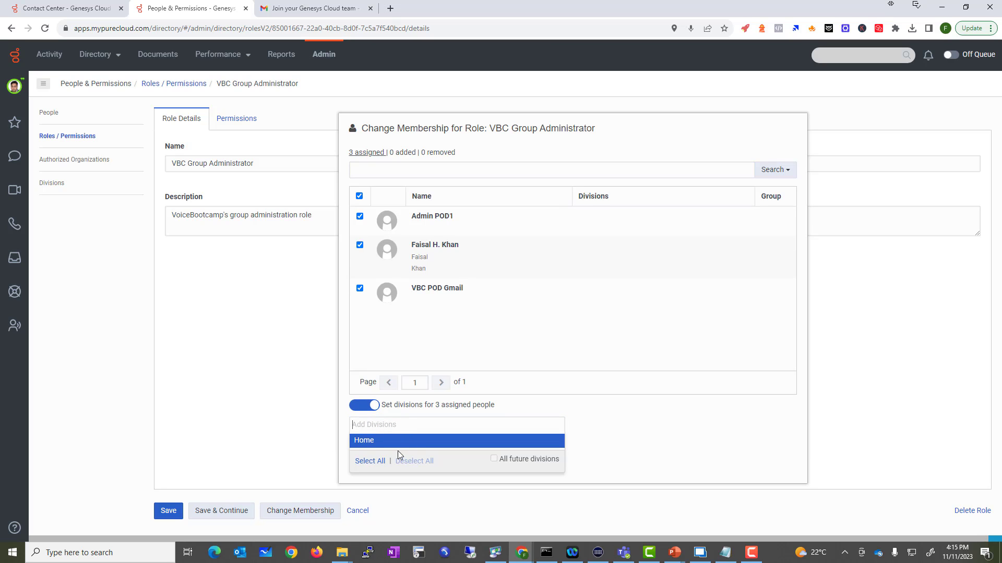
left_click(397, 443)
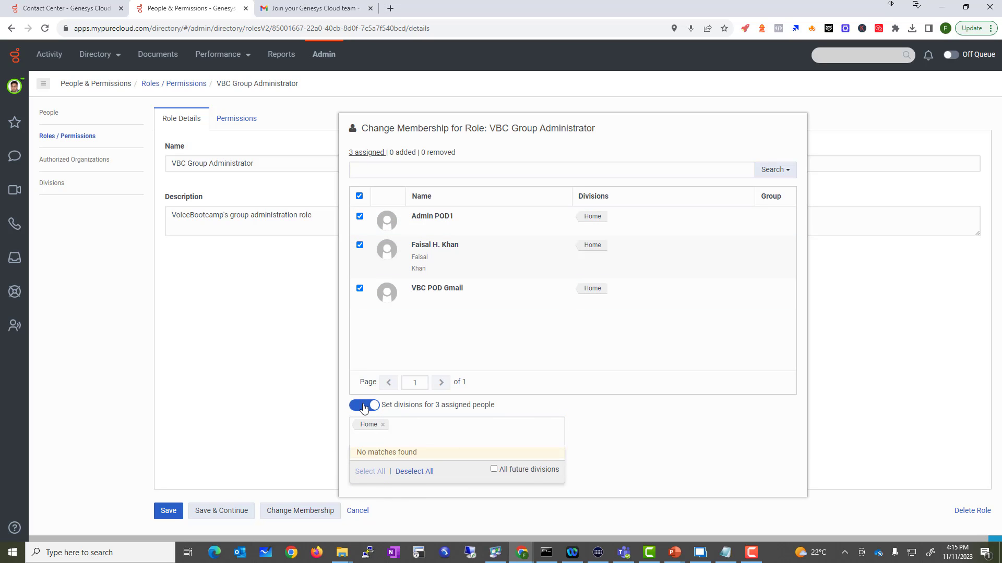
left_click(579, 420)
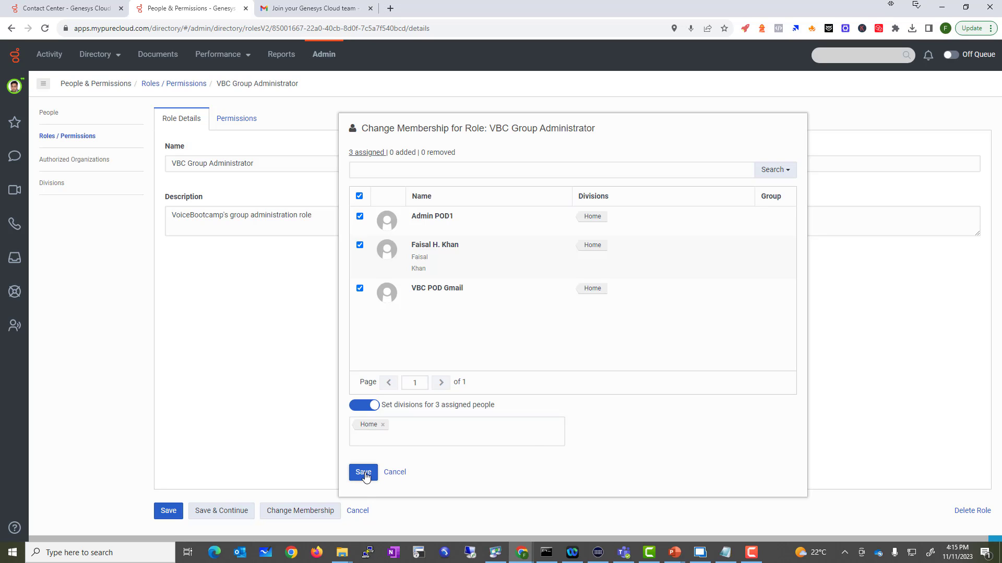
left_click(364, 473)
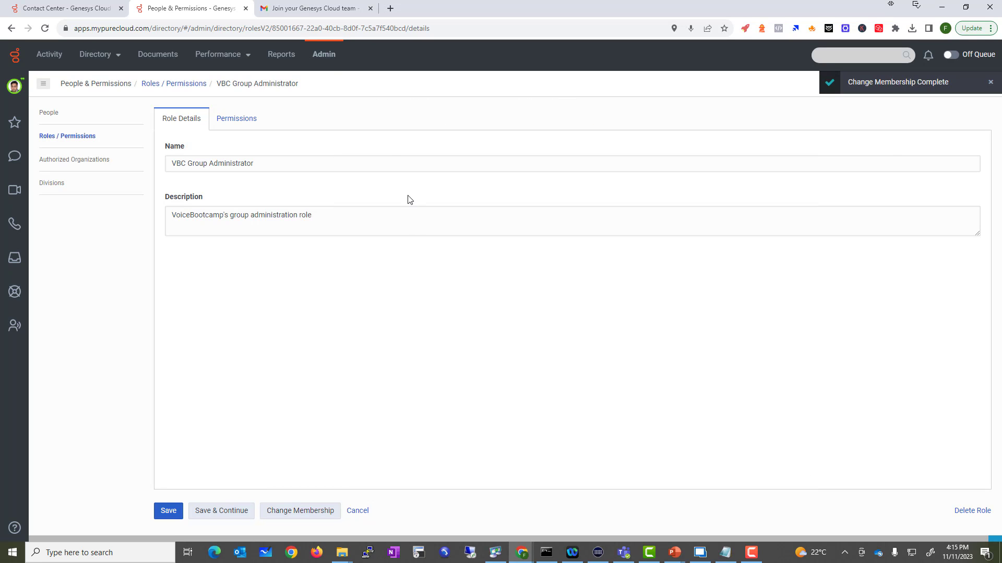
Step: Search the People list by first name and open the matching person with the Communicate license
left_click(323, 54)
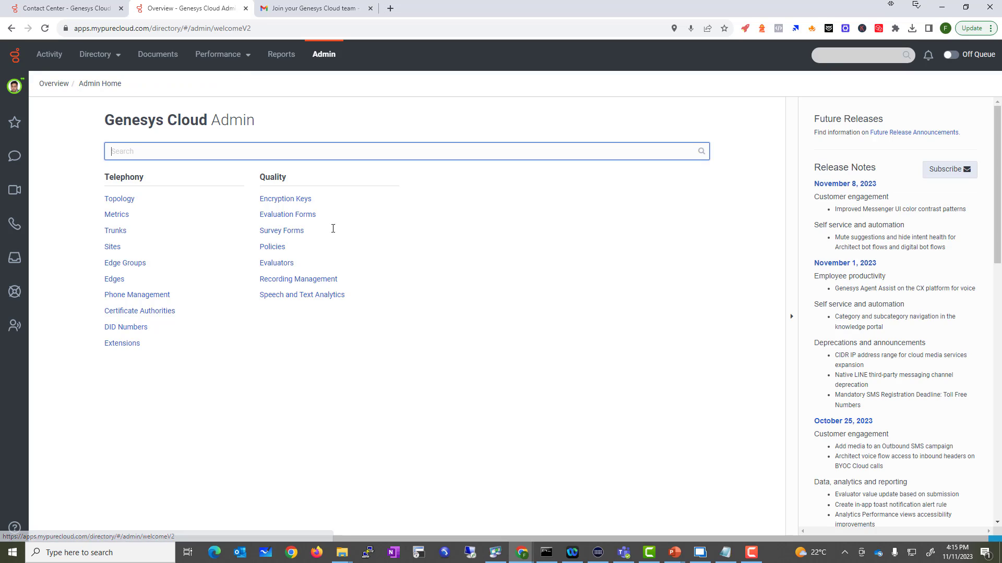
left_click(265, 215)
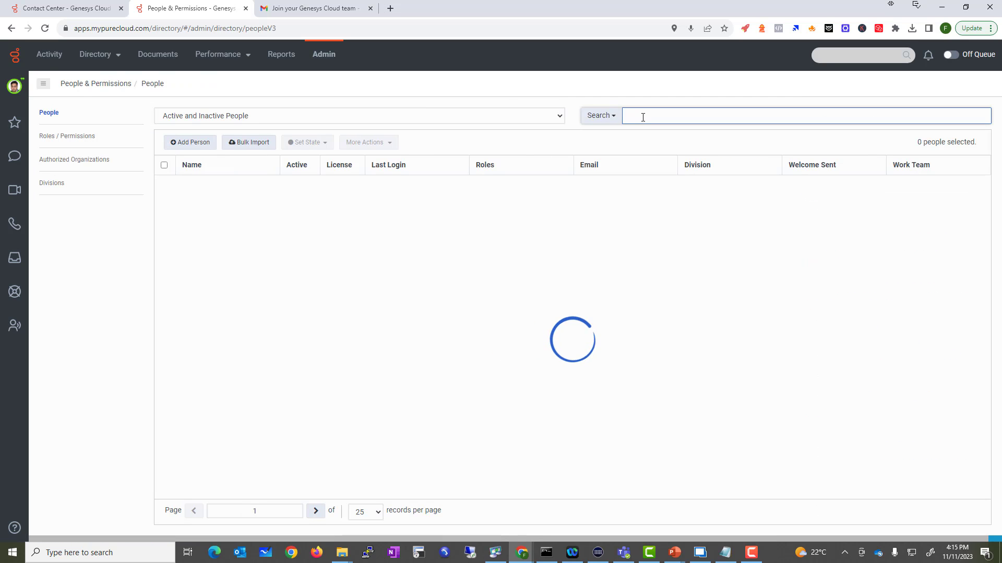
type("Faisal")
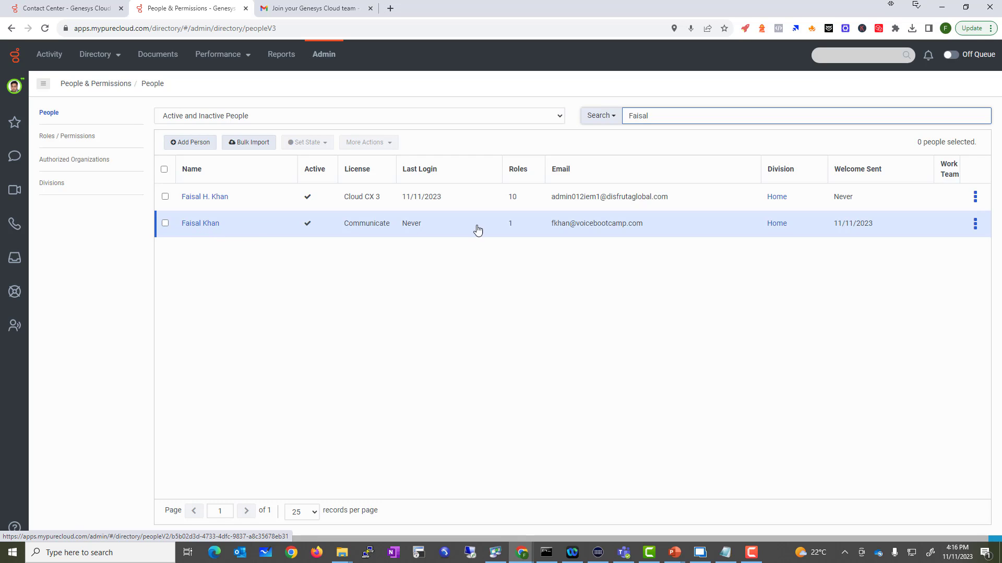
left_click(191, 224)
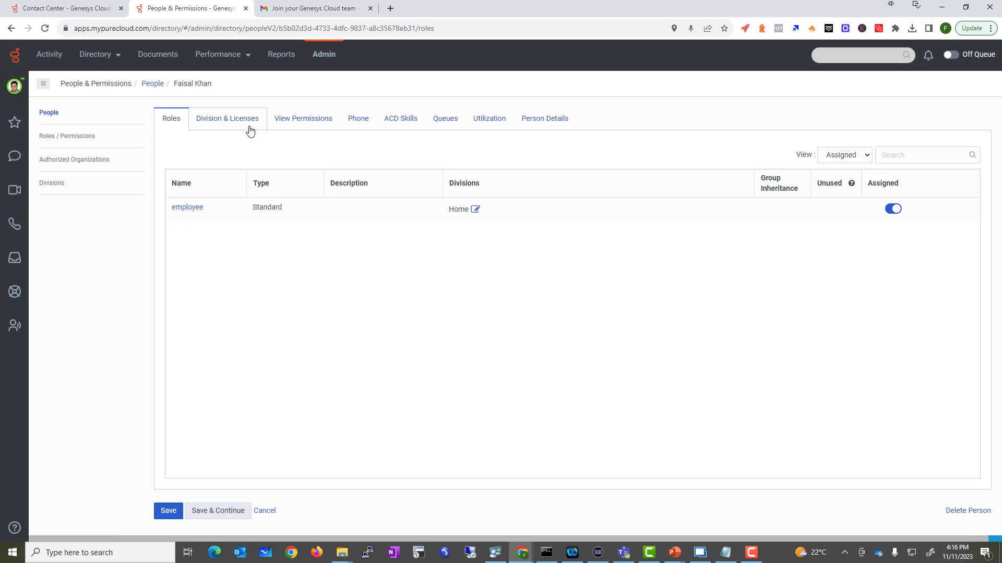
Step: Review the person's permissions and their division and license settings, returning to the assigned roles
left_click(286, 121)
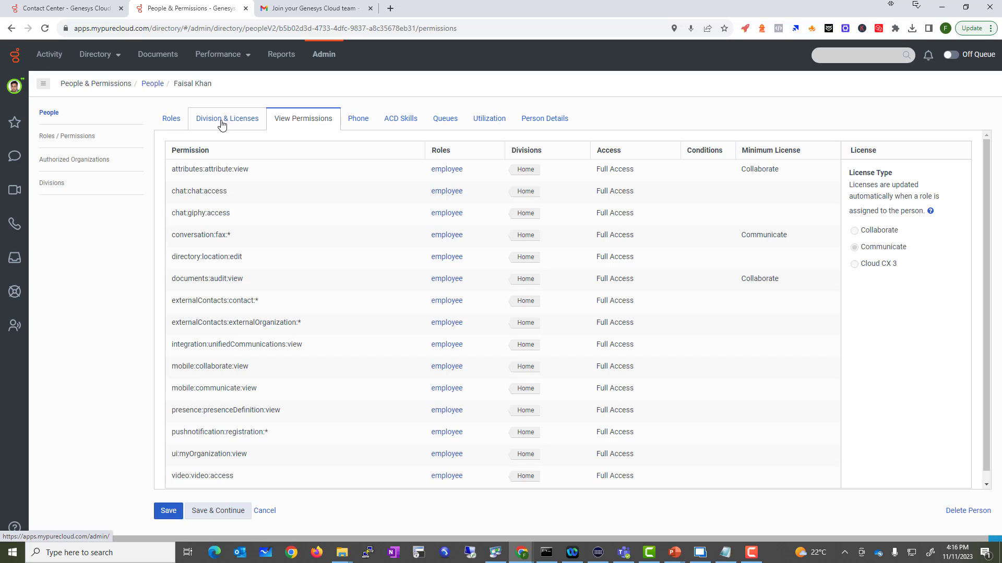
left_click(240, 124)
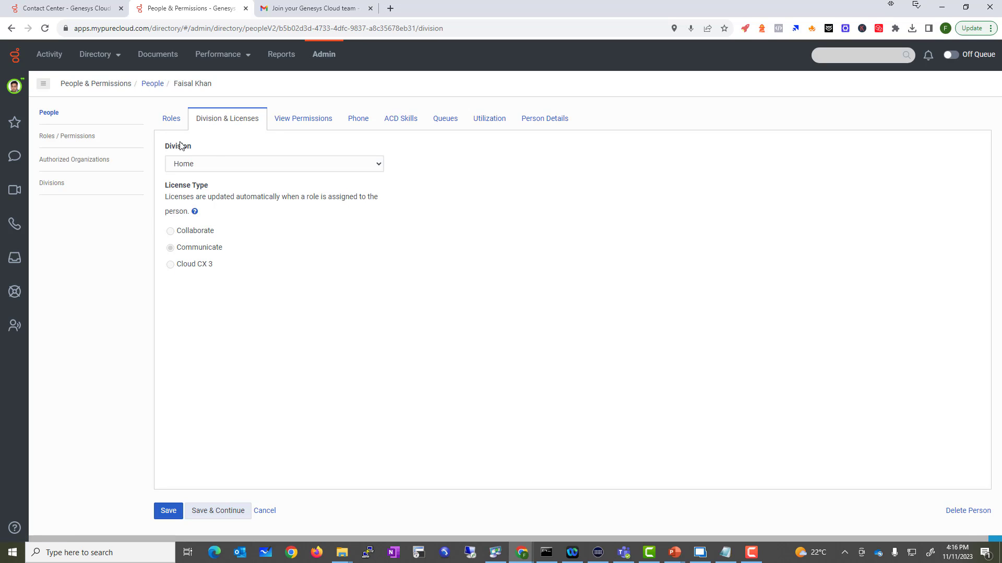
left_click(174, 121)
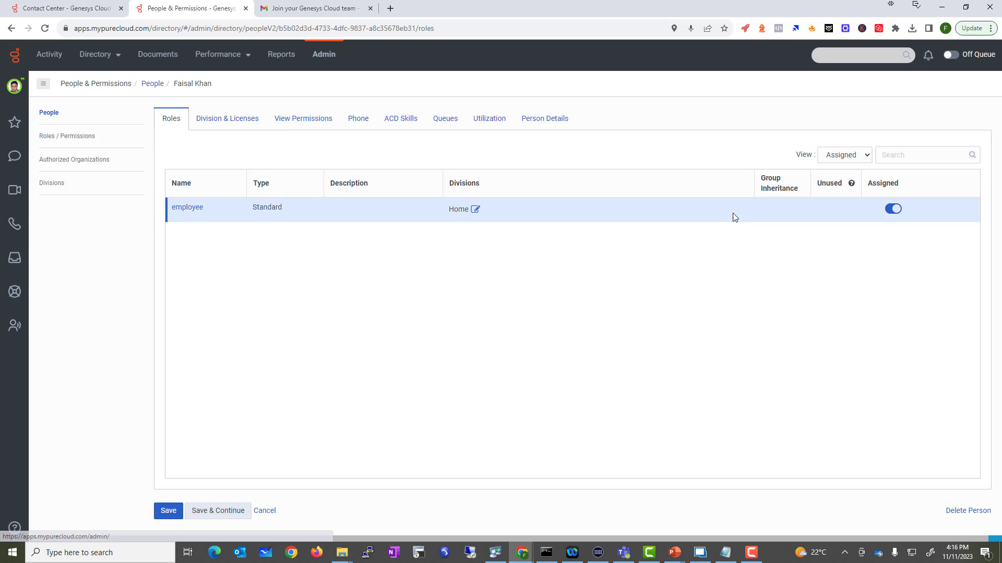
Step: List all available roles for the open person, assign the Communicate - User role, and save
left_click(854, 158)
left_click(831, 179)
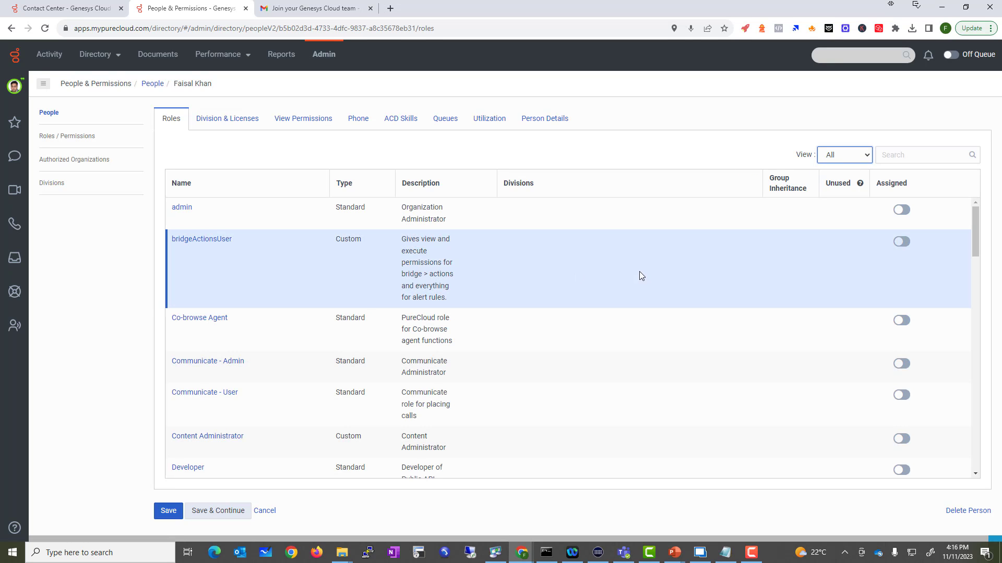
left_click_drag(343, 399, 347, 402)
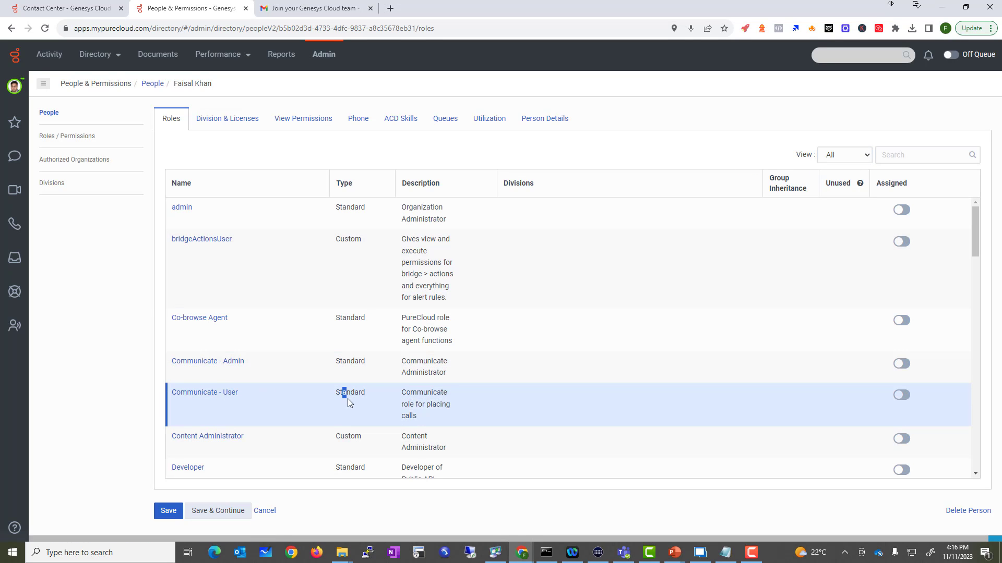
left_click(902, 395)
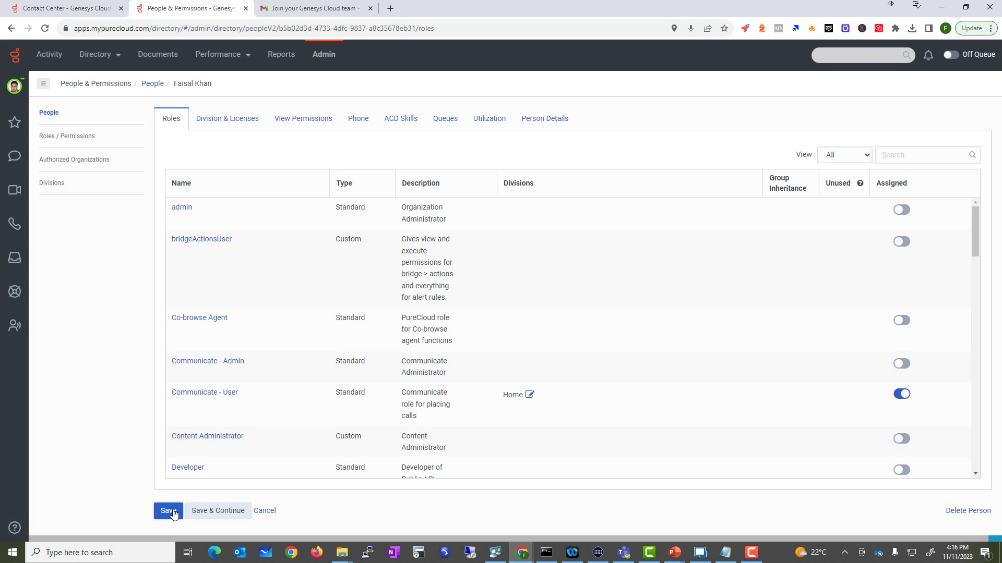
right_click(173, 513)
left_click(173, 513)
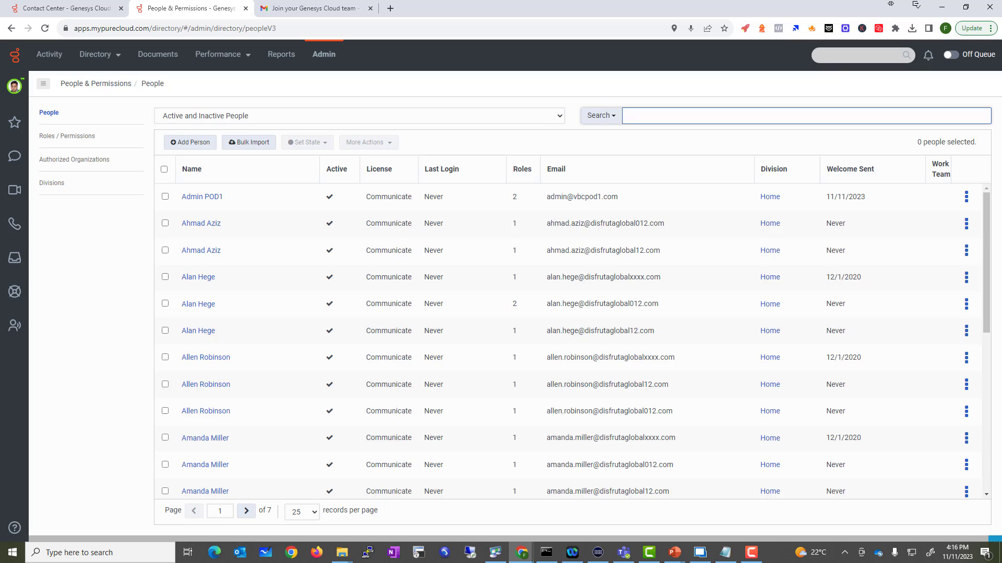
Step: Search the People list for pod1 and open Admin POD1
key("BackSpace")
key("BackSpace")
type("a")
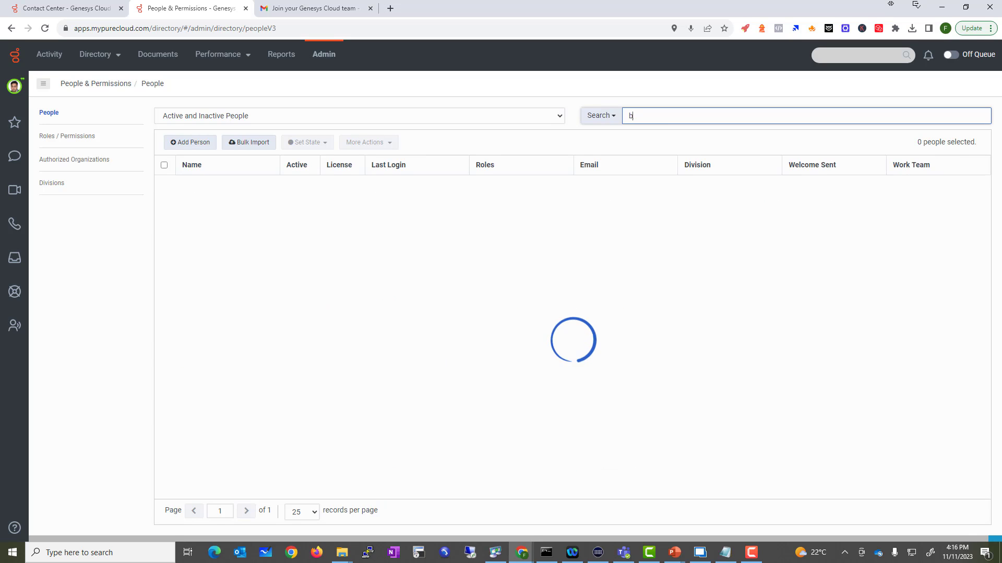
key("BackSpace")
type("pod1")
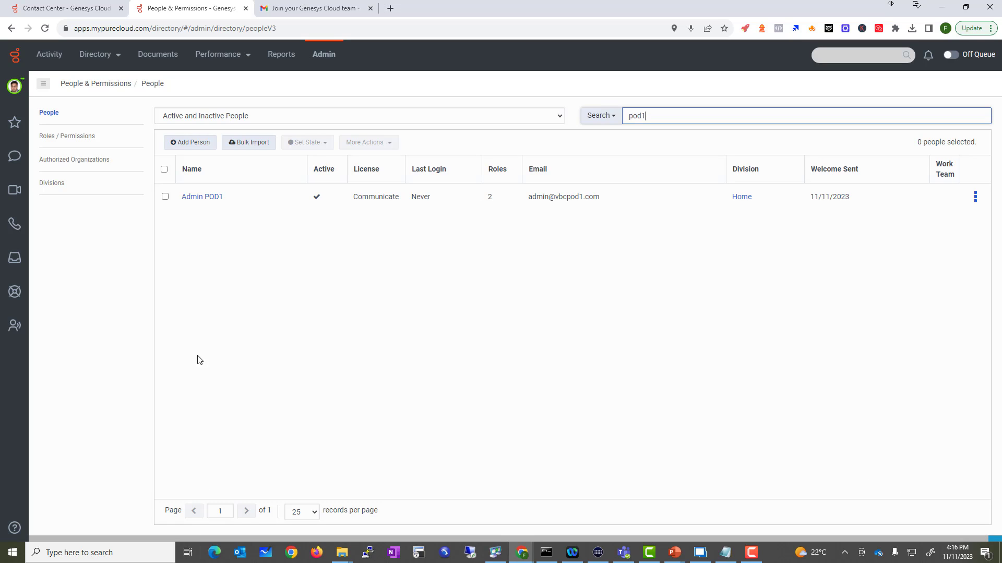
left_click(207, 197)
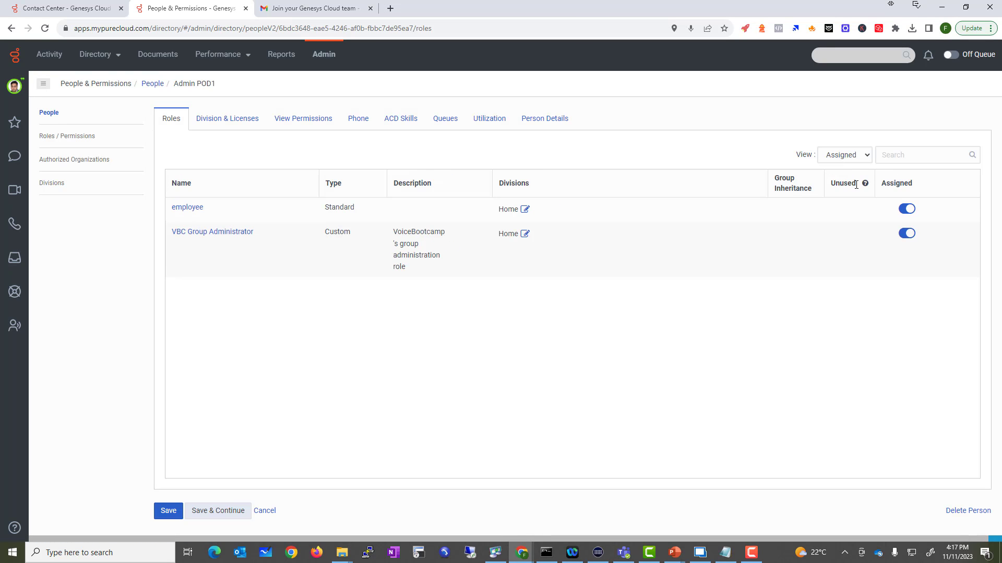
Step: Find Communicate - User among all available roles, assign it to Admin POD1, and save
left_click(860, 161)
left_click(850, 180)
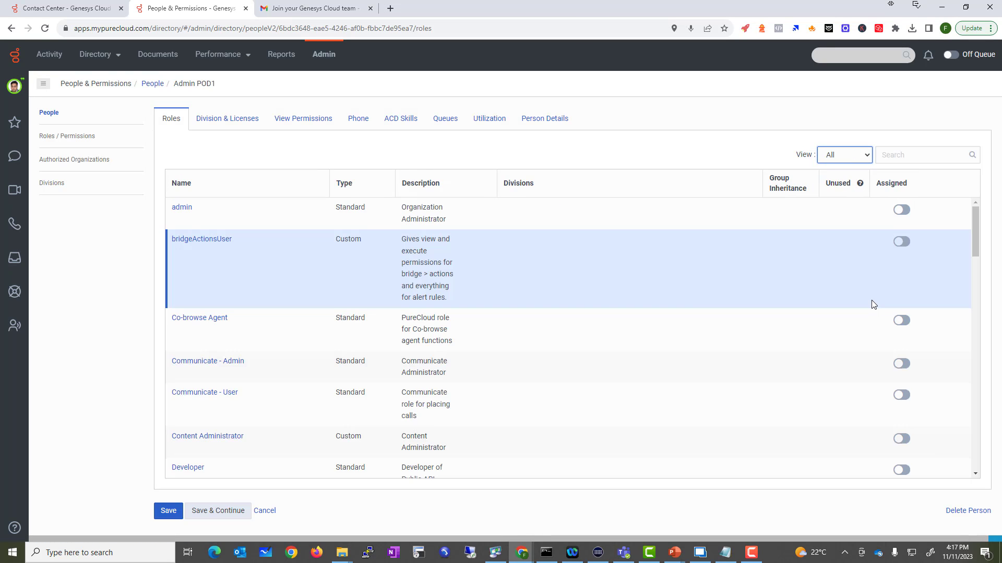
scroll(860, 296, "down", 2)
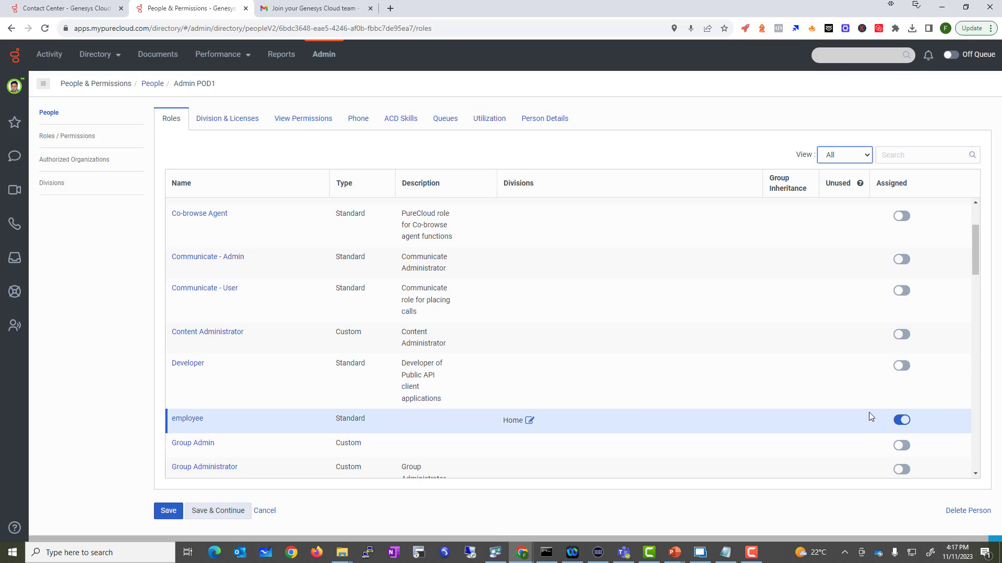
scroll(891, 408, "up", 2)
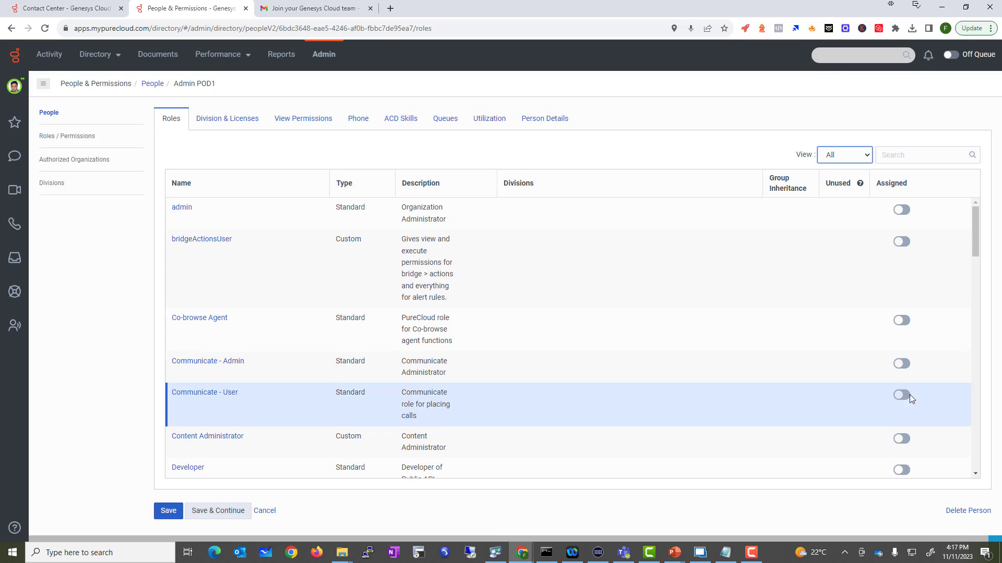
left_click(908, 397)
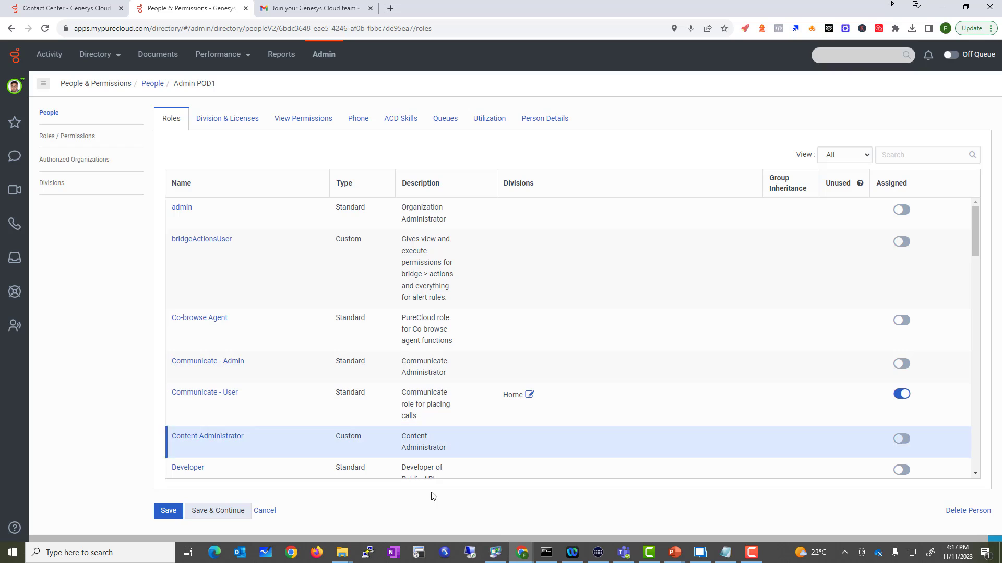
left_click(167, 511)
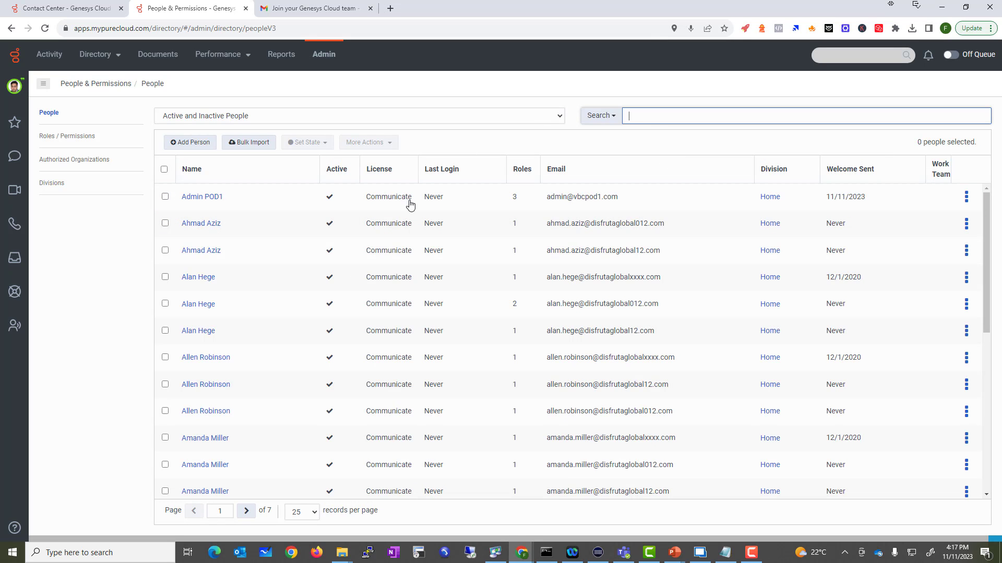
Step: Open the person listed with two roles on the first People page, assign the Group Admin and Group Administrator roles, and save
left_click(190, 279)
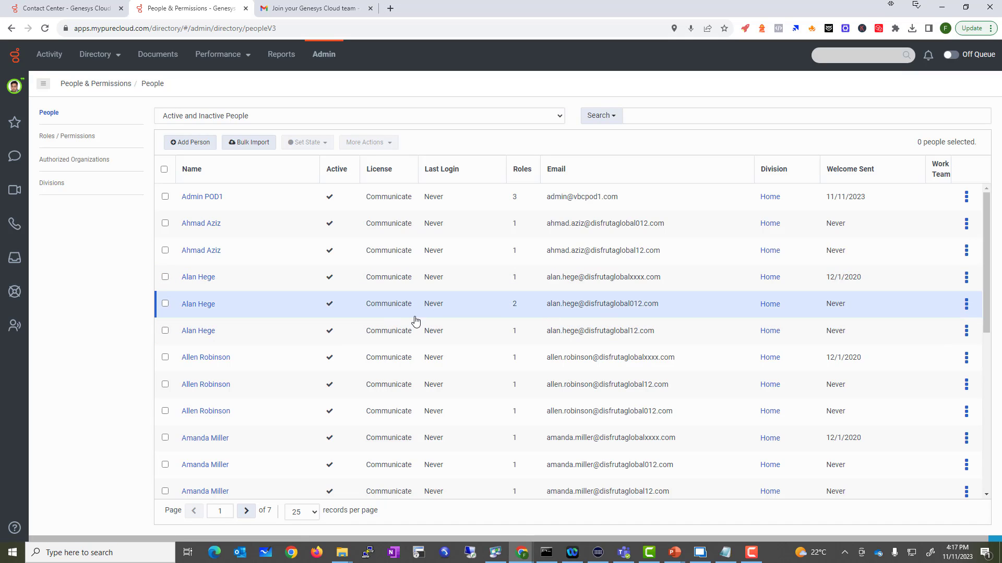
left_click(208, 305)
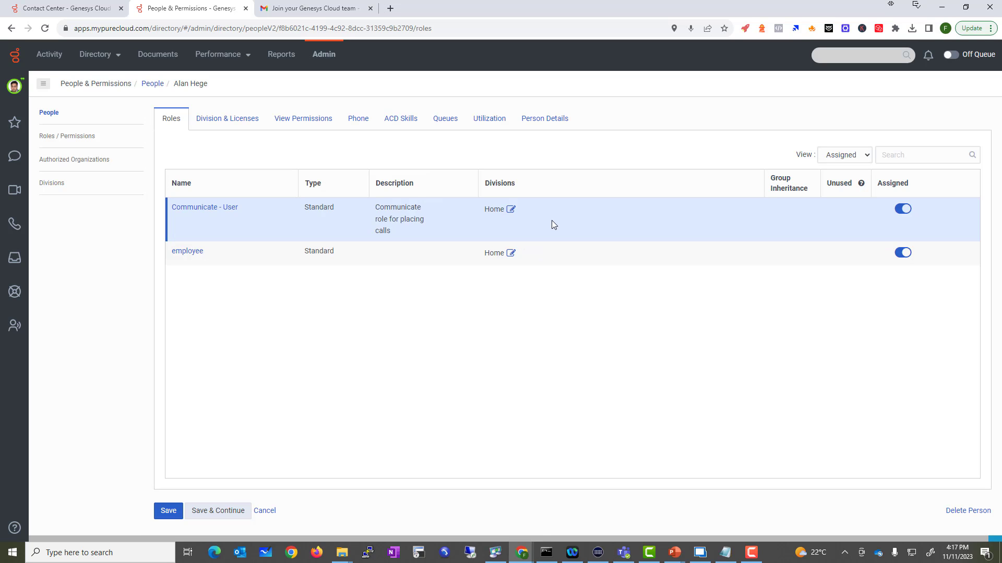
left_click(858, 157)
left_click(846, 180)
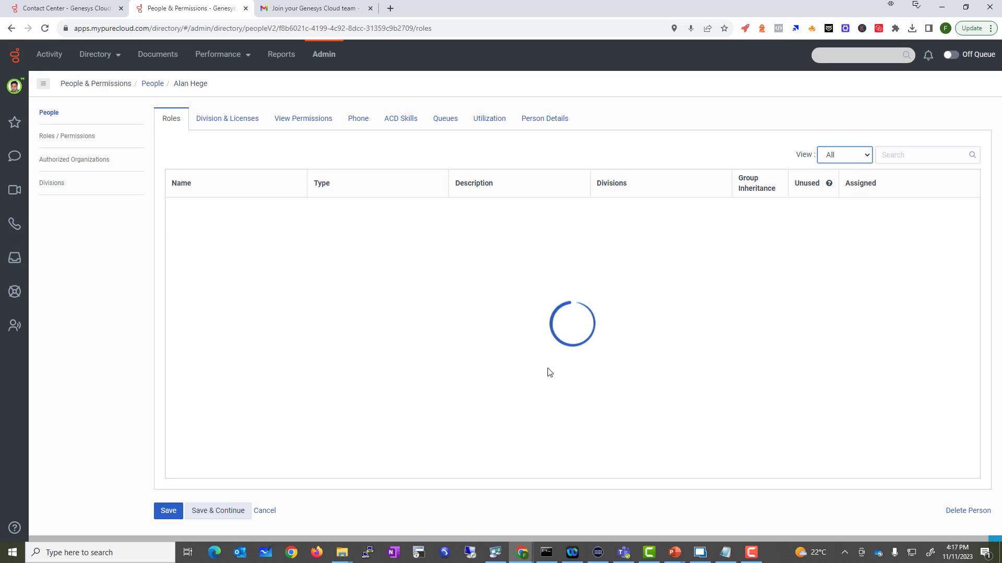
scroll(380, 409, "down", 2)
scroll(379, 414, "down", 2)
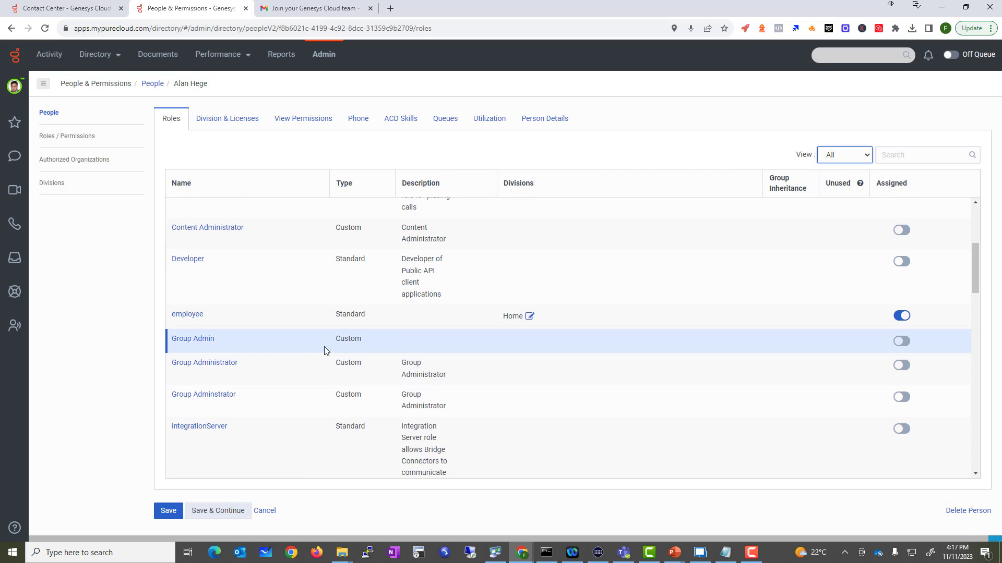
left_click(904, 342)
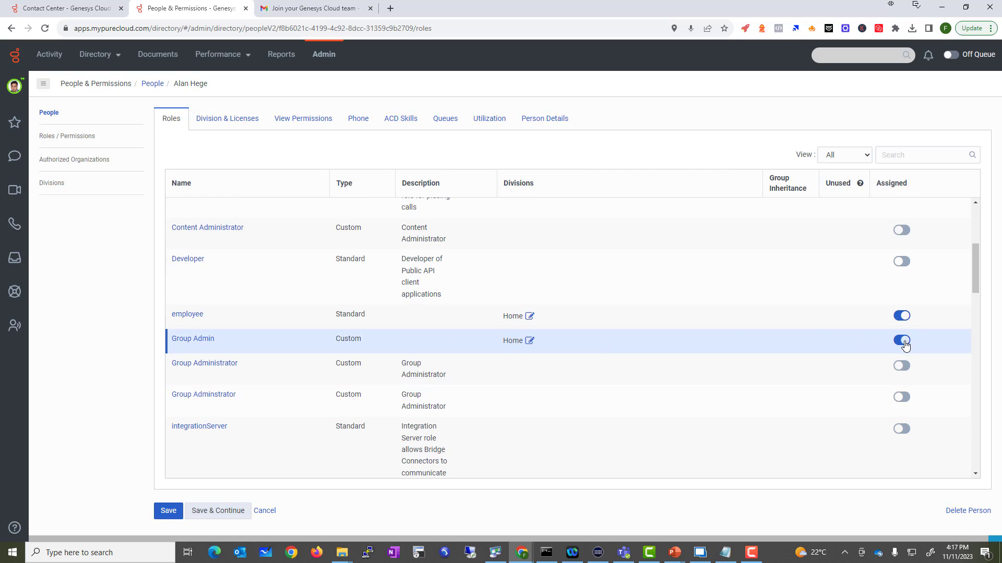
left_click(903, 365)
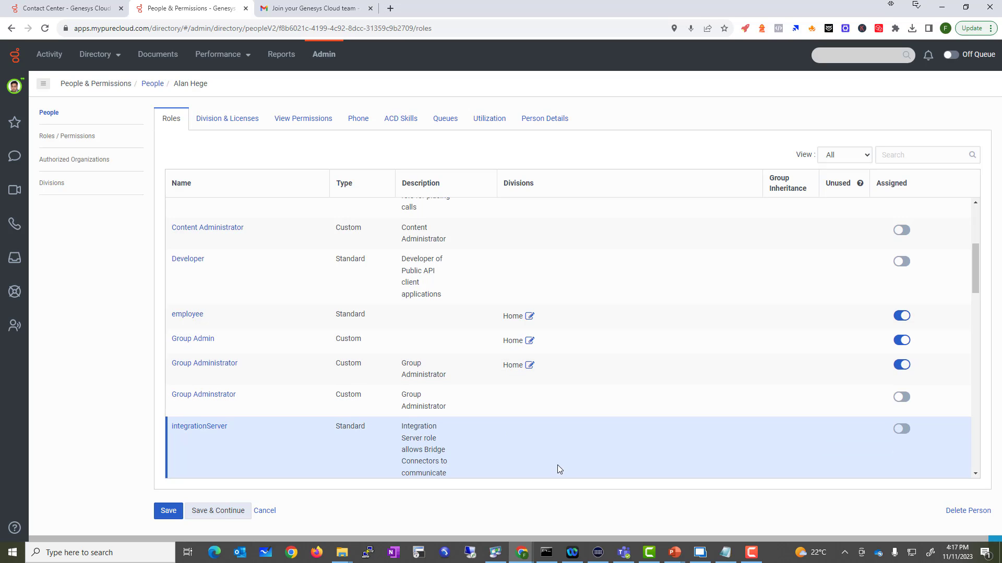
left_click(164, 510)
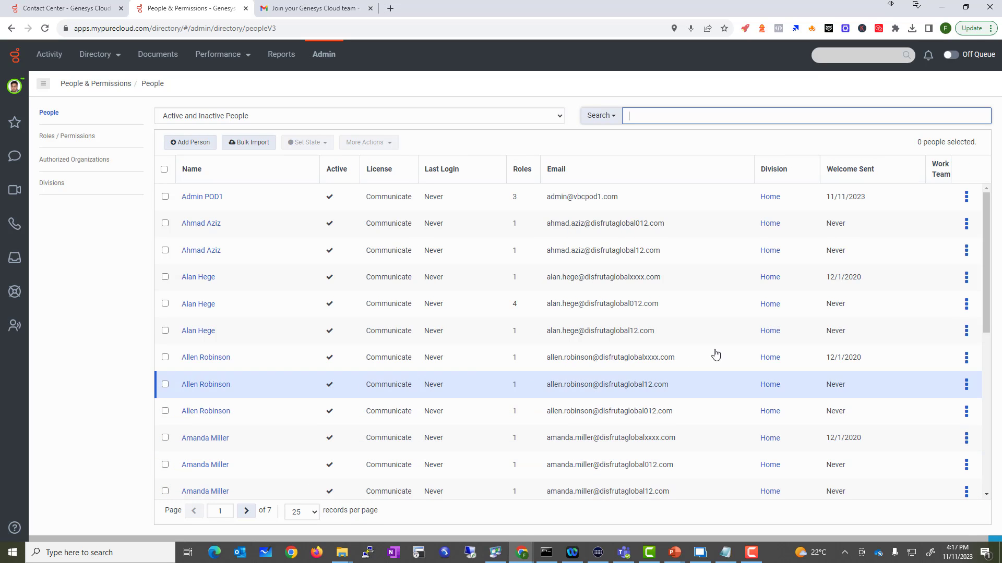
Step: Open the third-to-last person on the first page of the People list and list all available roles
left_click(966, 331)
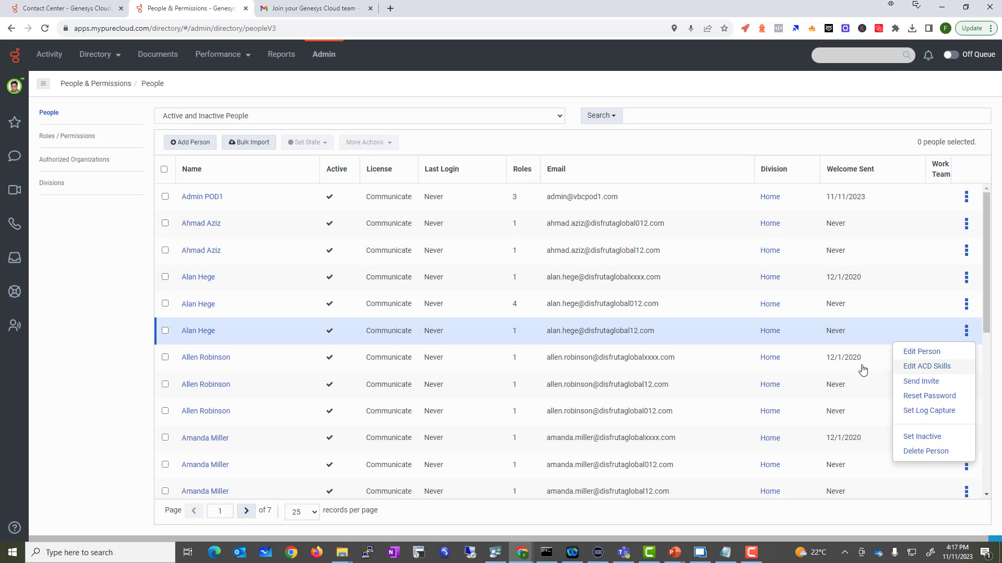
scroll(230, 454, "down", 7)
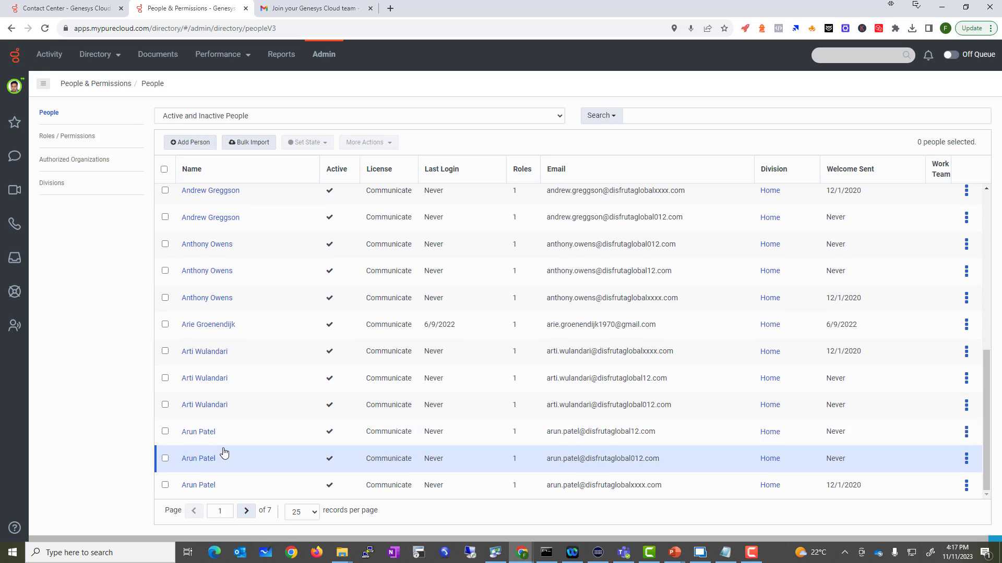
left_click(198, 432)
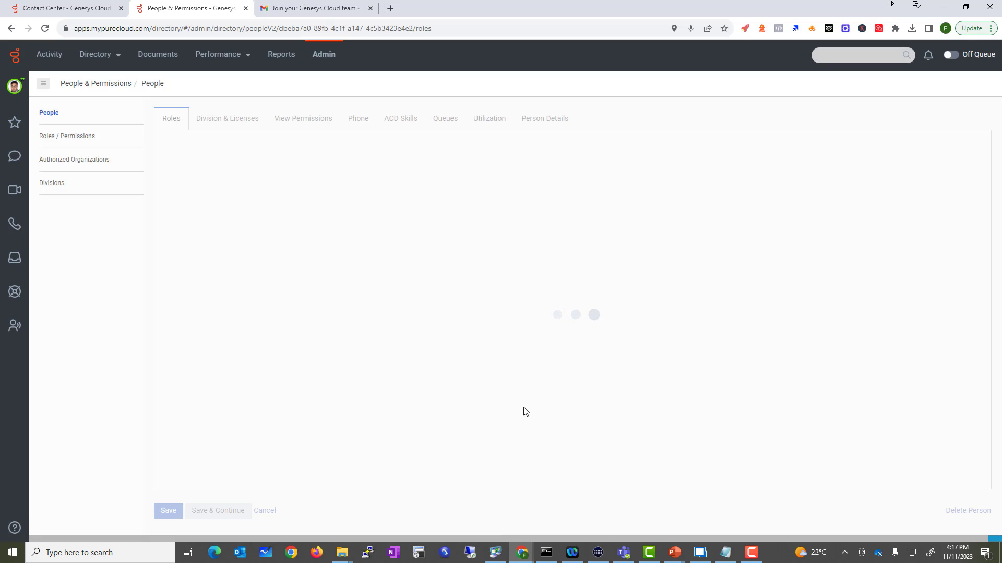
left_click(843, 155)
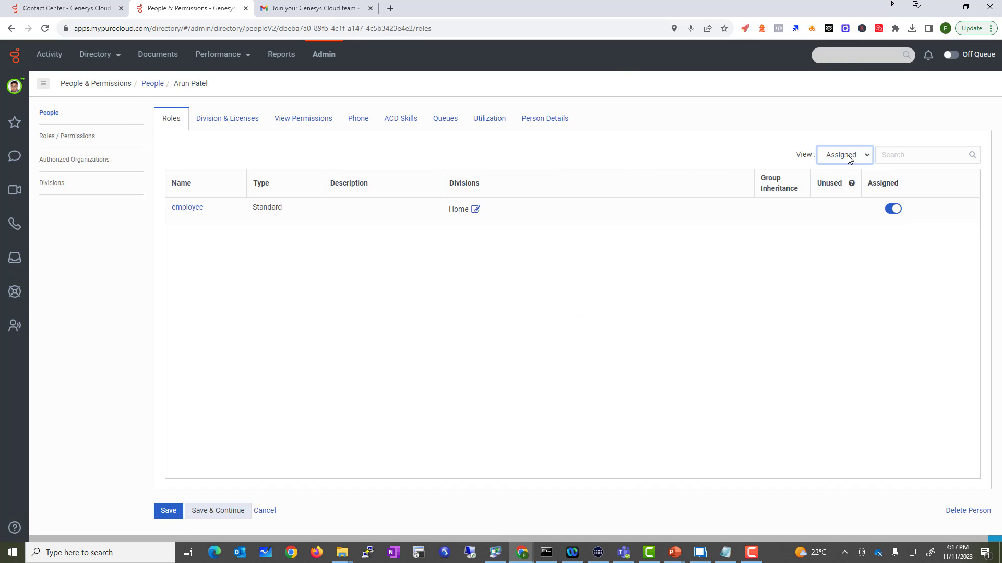
left_click(848, 178)
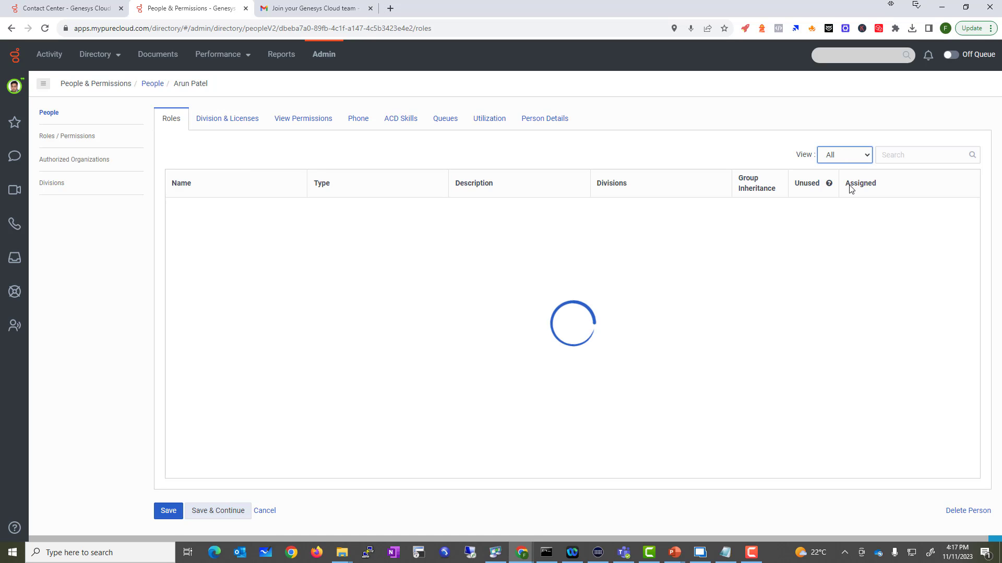
Step: Assign the Outbound Admin role to the person and try to save, declining the license increase to Cloud CX 3
left_click_drag(972, 218, 976, 316)
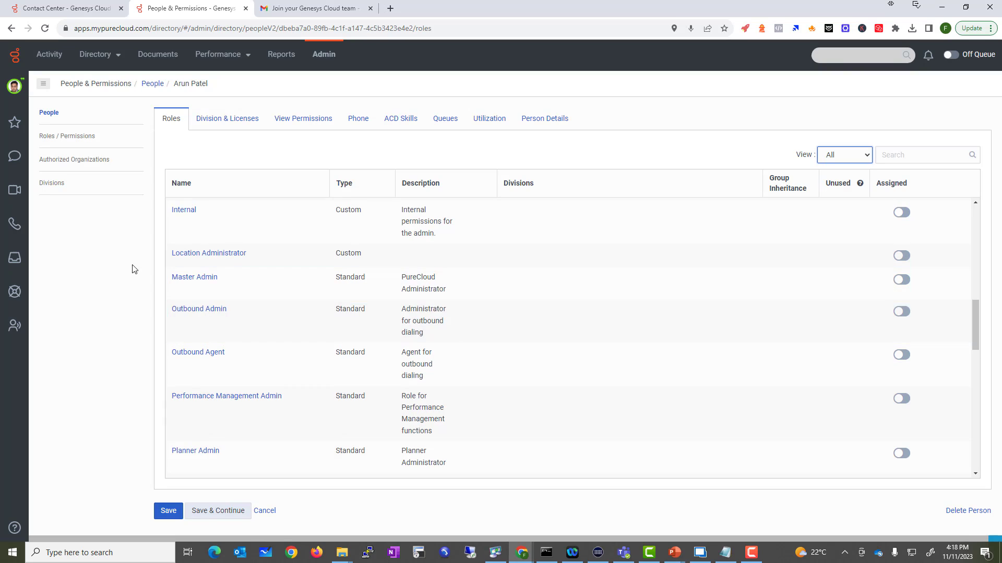
left_click(207, 317)
left_click(902, 311)
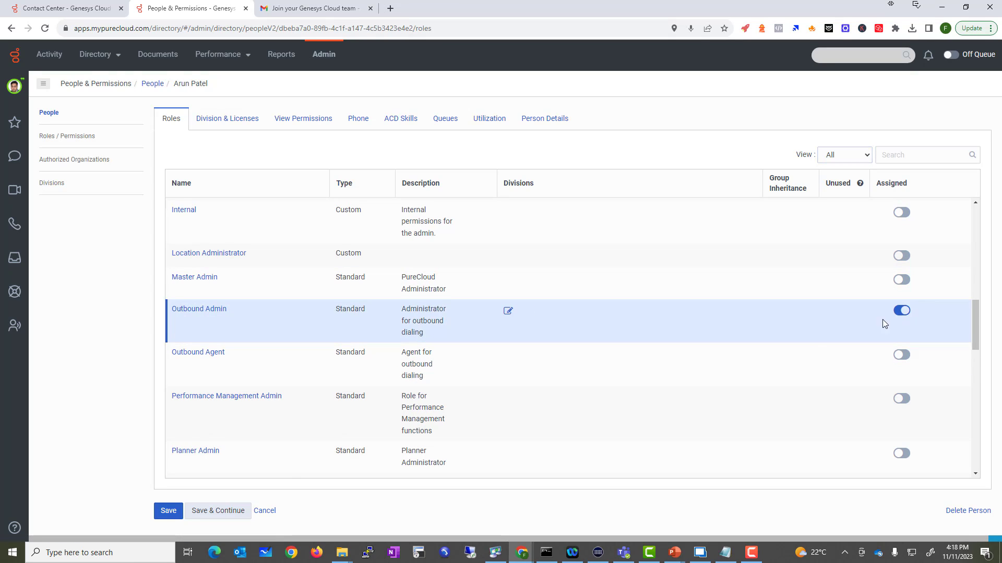
left_click(169, 511)
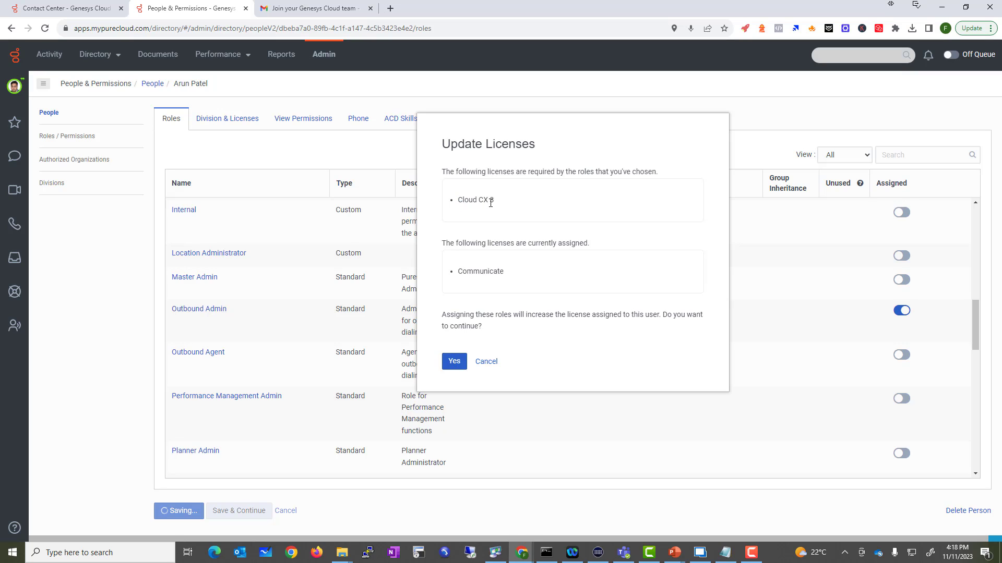
left_click_drag(491, 203, 429, 208)
left_click(485, 362)
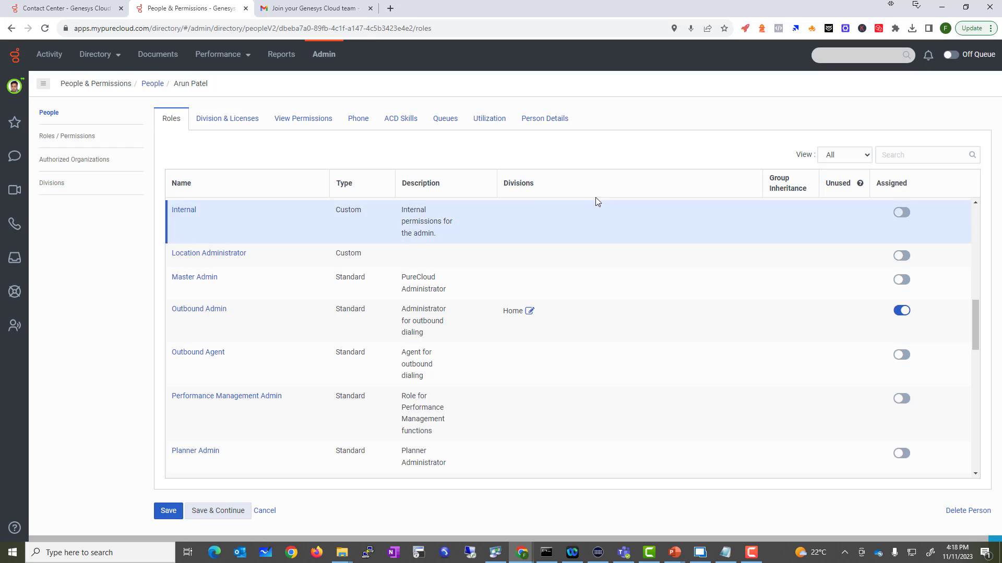
Step: Search all roles for VBC, also assign VBC Group Administrator to the person, and save, accepting the license increase
left_click(851, 156)
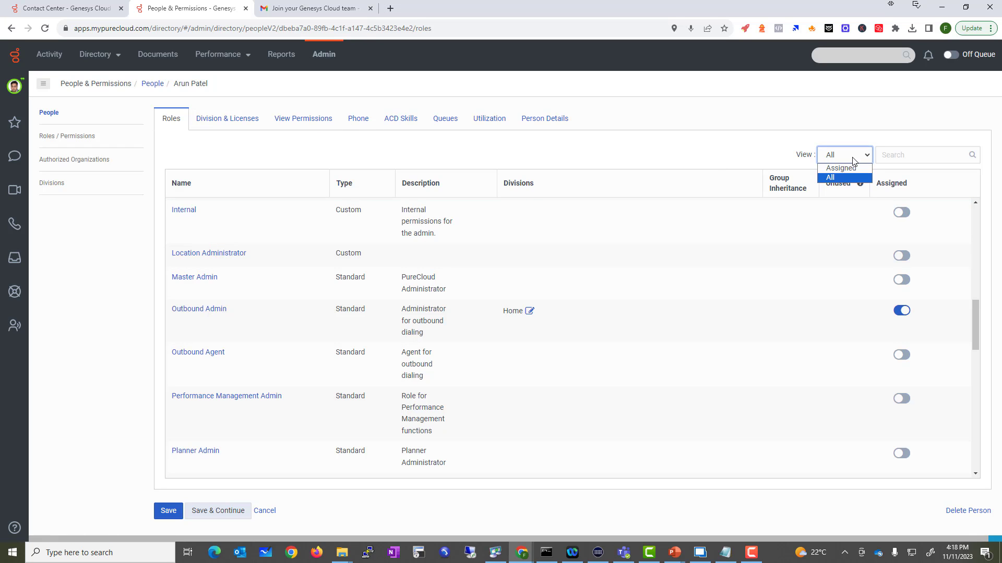
left_click(843, 177)
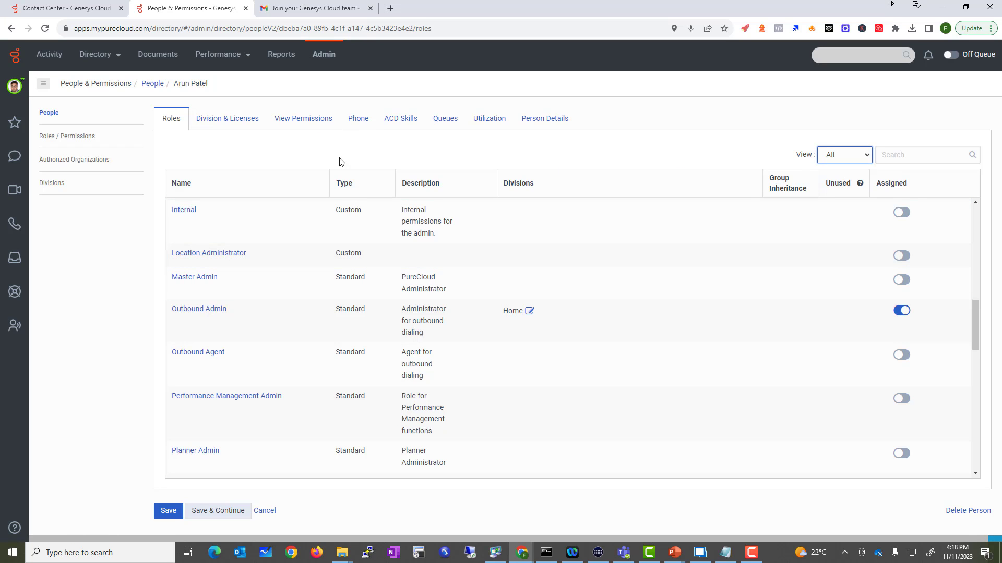
left_click(896, 158)
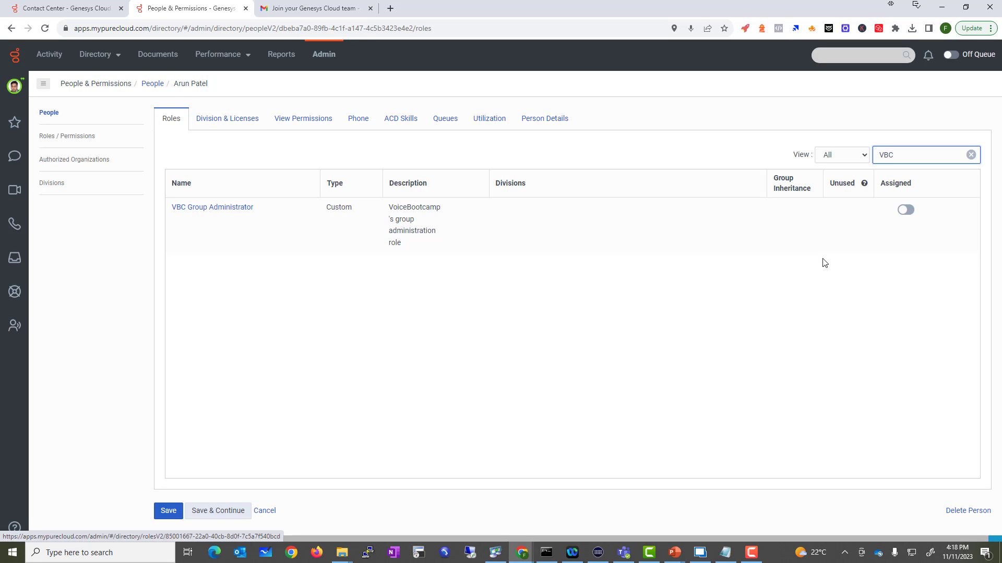
left_click(906, 211)
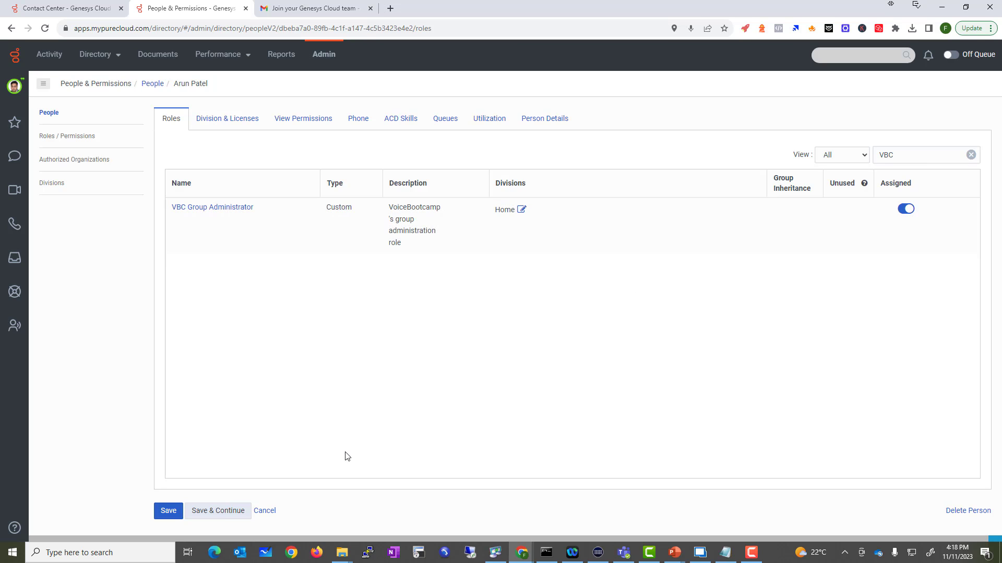
left_click(171, 517)
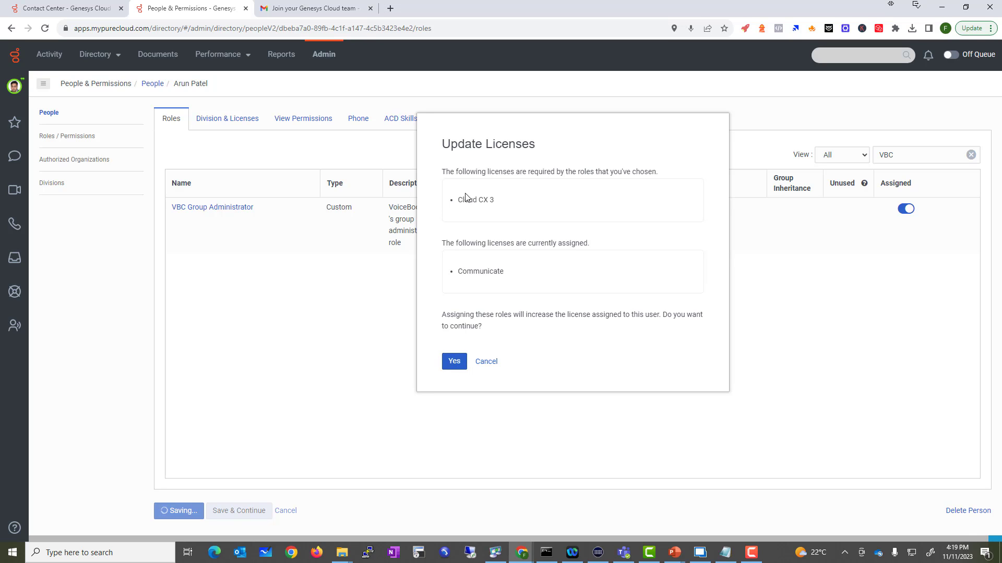
left_click(453, 359)
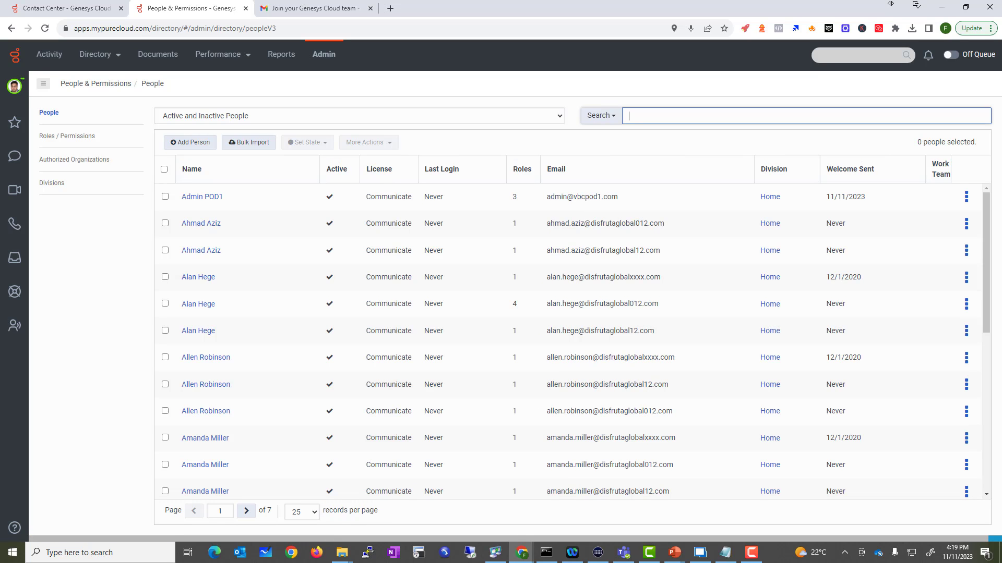
Step: Search the People list by first name, open the match with the Communicate license, and list all available roles
type("faisal")
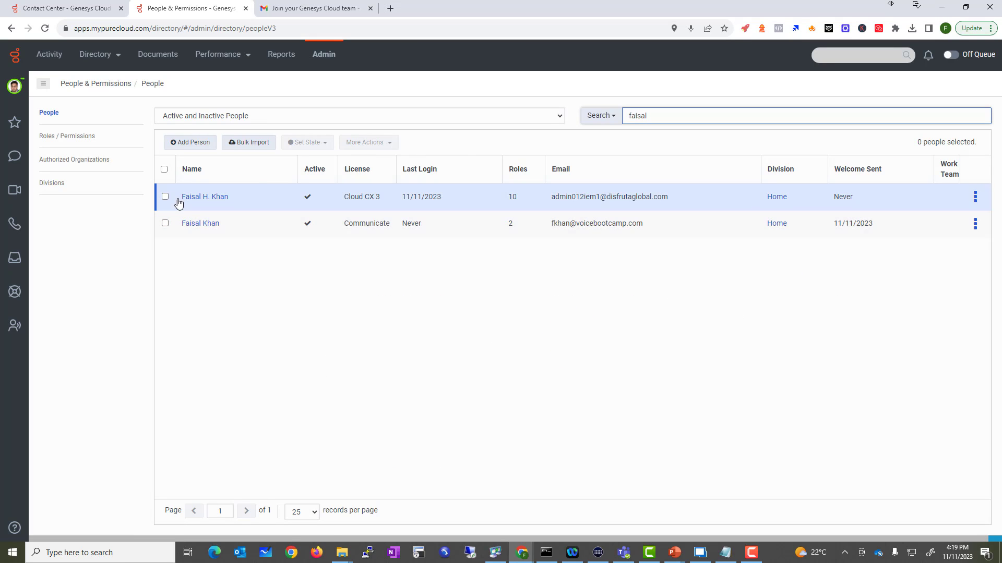
left_click(197, 223)
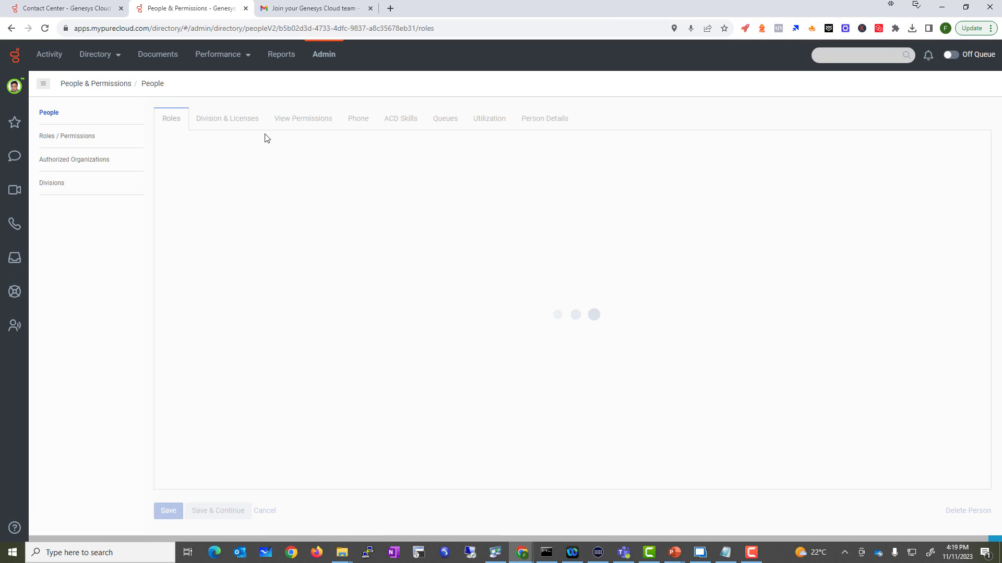
left_click(862, 155)
left_click(858, 177)
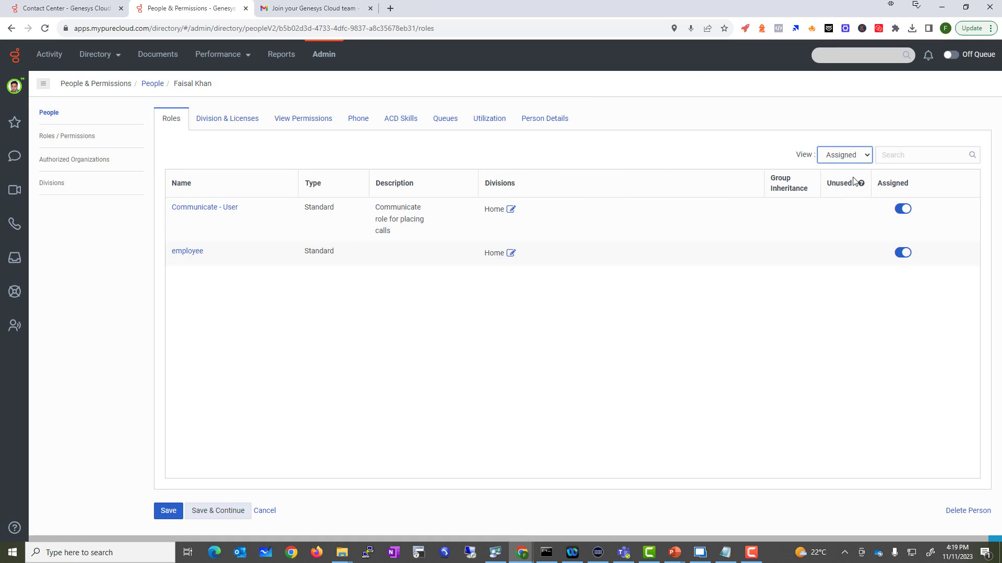
Step: Search the roles for VBC, assign VBC Group Administrator to this person, and save
left_click(902, 155)
type("VBC")
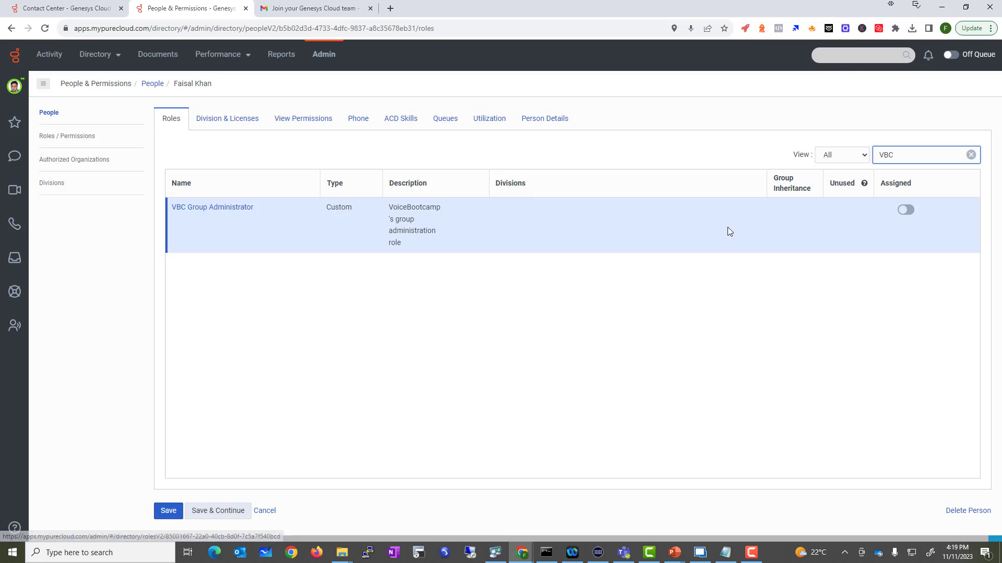
left_click(906, 209)
left_click(168, 511)
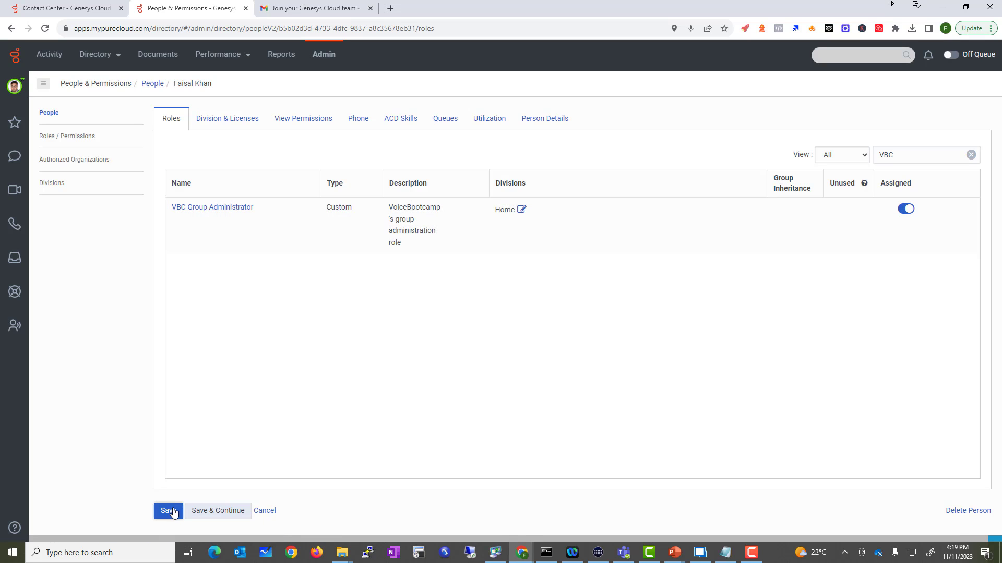